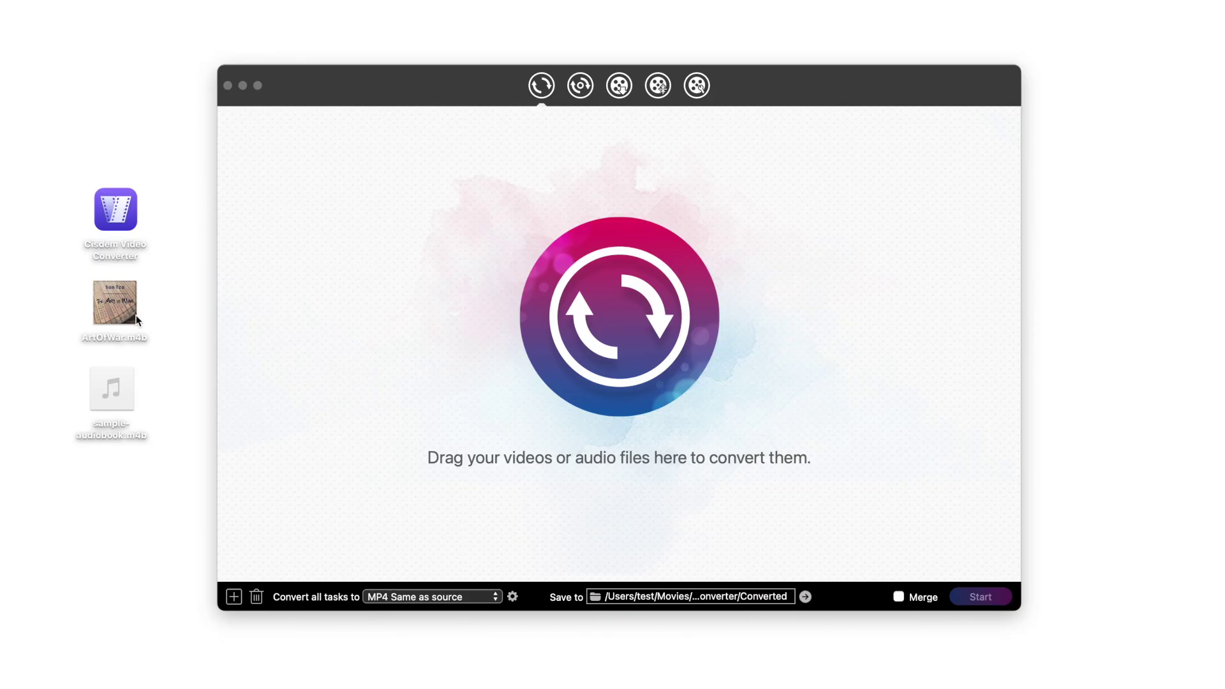
Step: Add ArtOfWar.m4b to the Cisdem Video Converter conversion list
{"action": "left_click_drag", "start_coordinate": [128, 313], "coordinate": [306, 293]}
Step: Add sample-audiobook.m4b and set all tasks to convert to Audio > MP3 High Quality
{"action": "left_click_drag", "start_coordinate": [130, 392], "coordinate": [300, 380]}
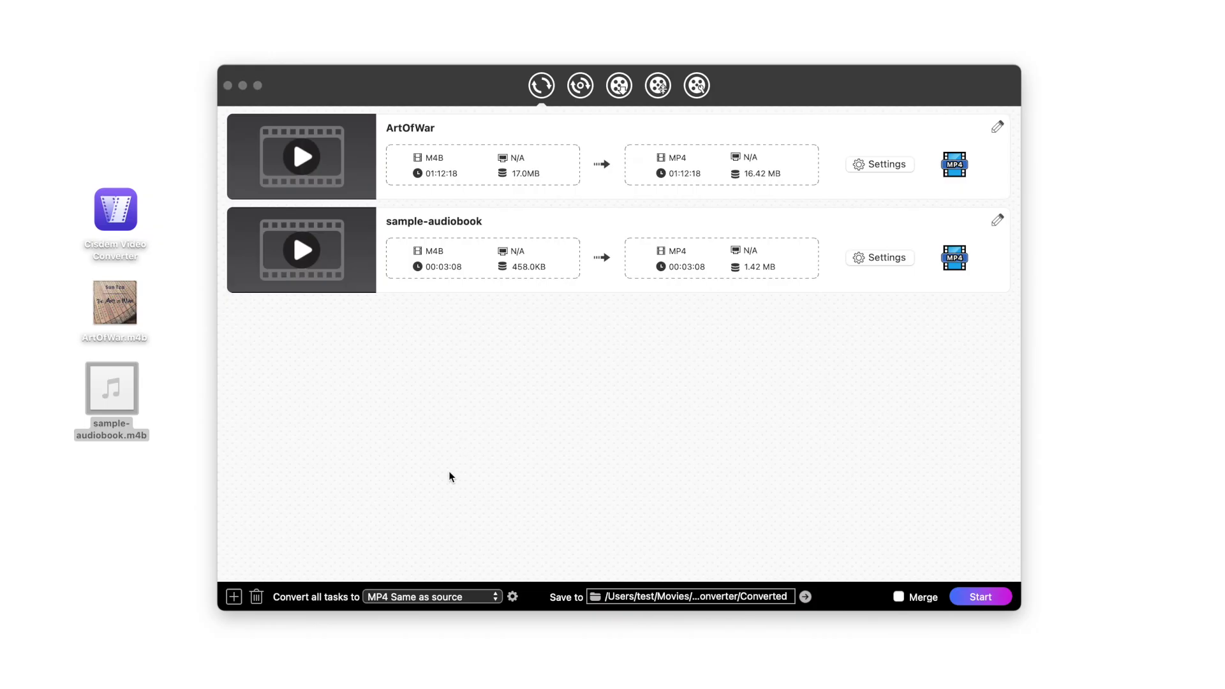
{"action": "left_click", "coordinate": [415, 598]}
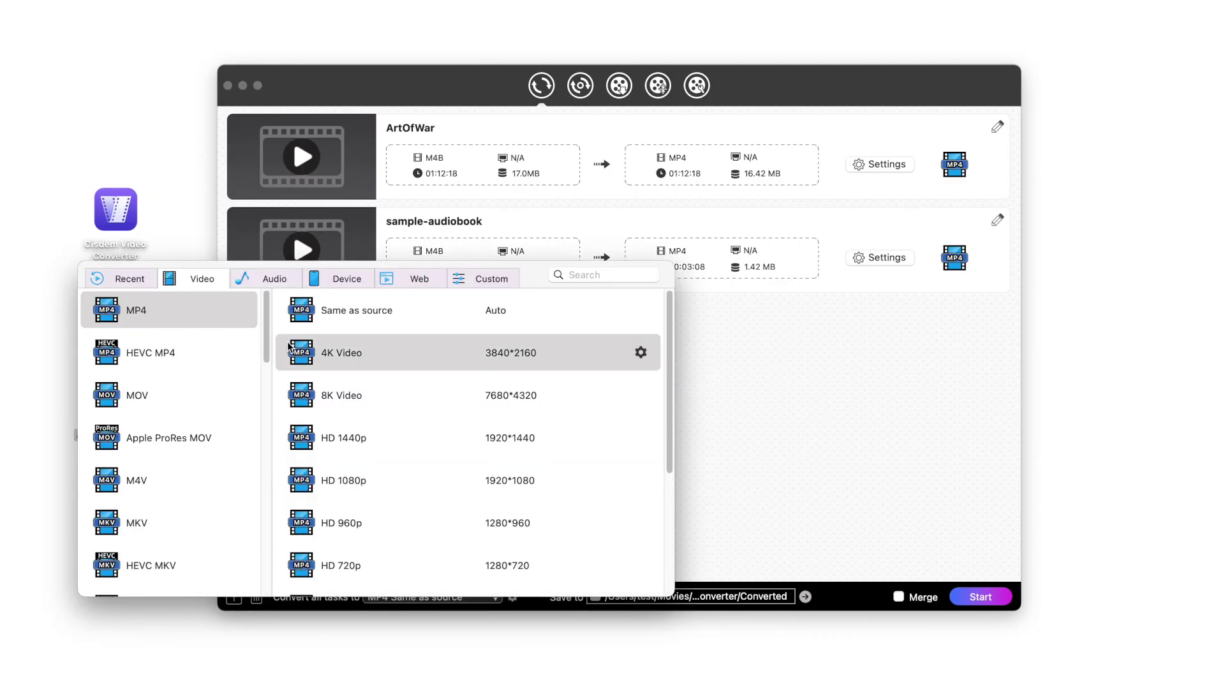
{"action": "left_click", "coordinate": [271, 279]}
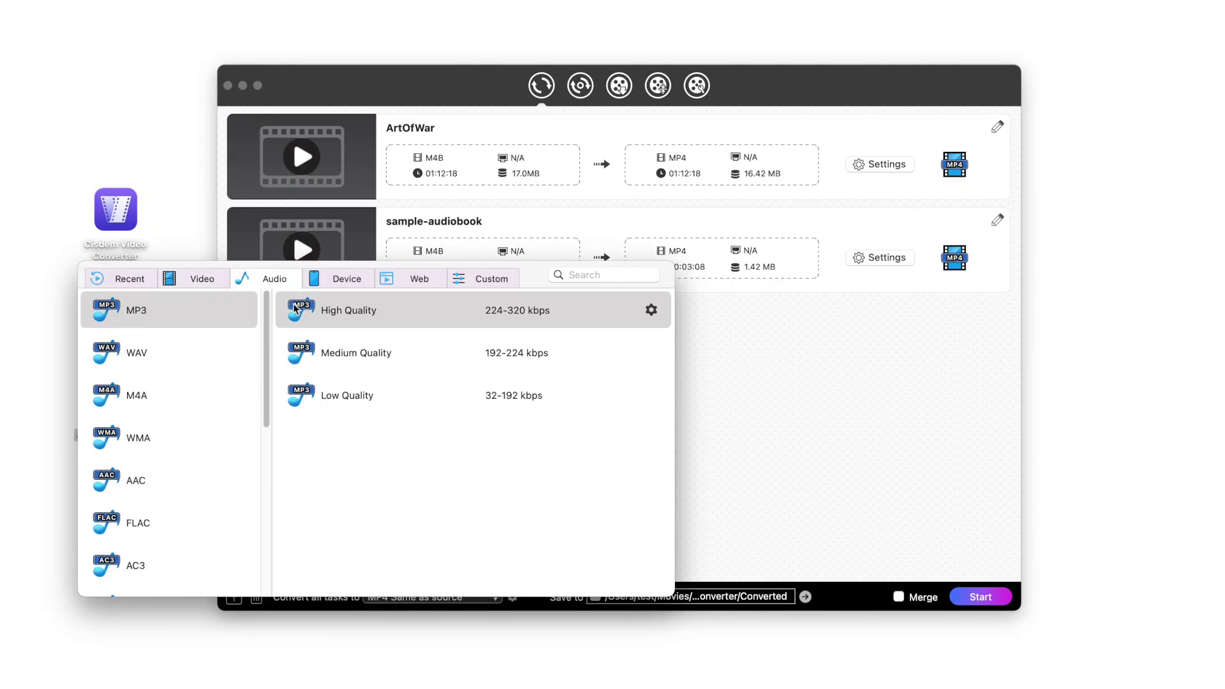
{"action": "left_click", "coordinate": [427, 311]}
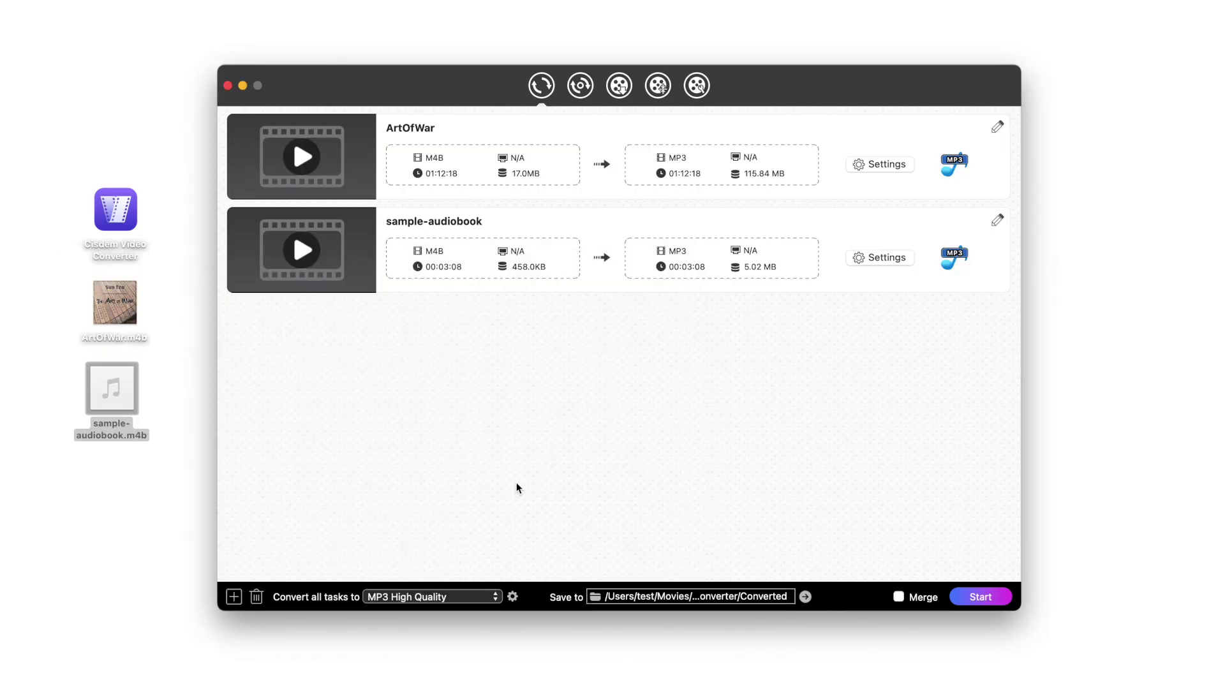
{"action": "left_click", "coordinate": [513, 596]}
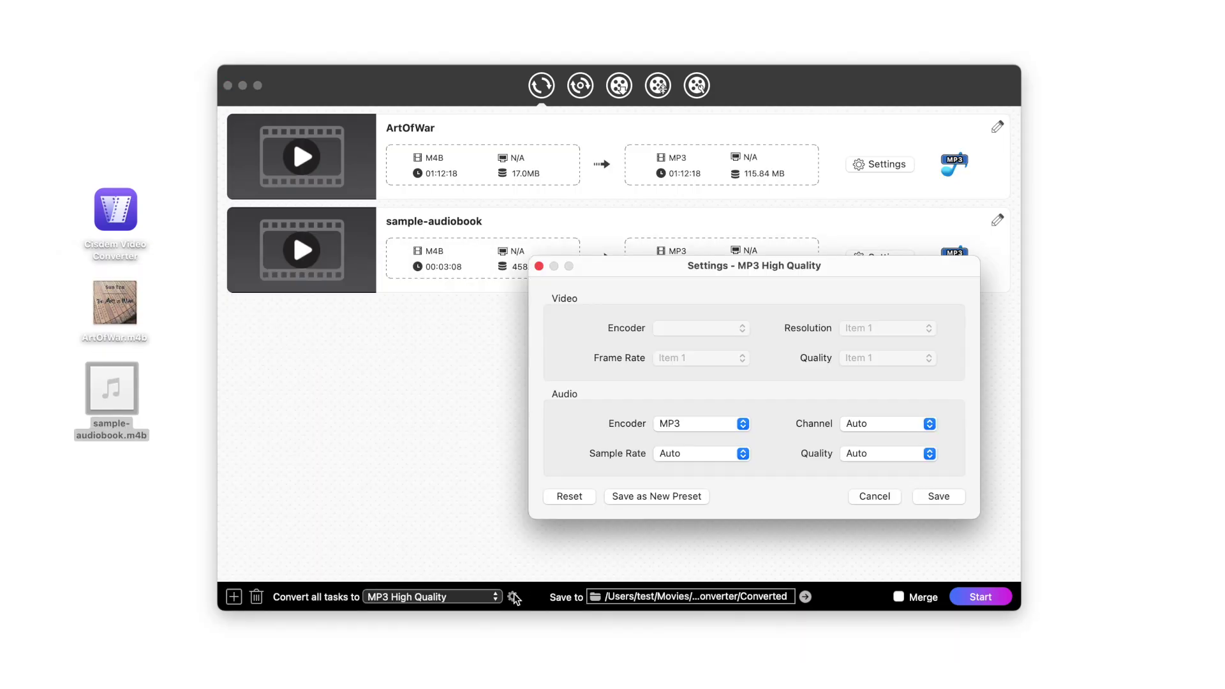
{"action": "left_click", "coordinate": [733, 429]}
{"action": "left_click", "coordinate": [876, 426]}
{"action": "left_click", "coordinate": [886, 424]}
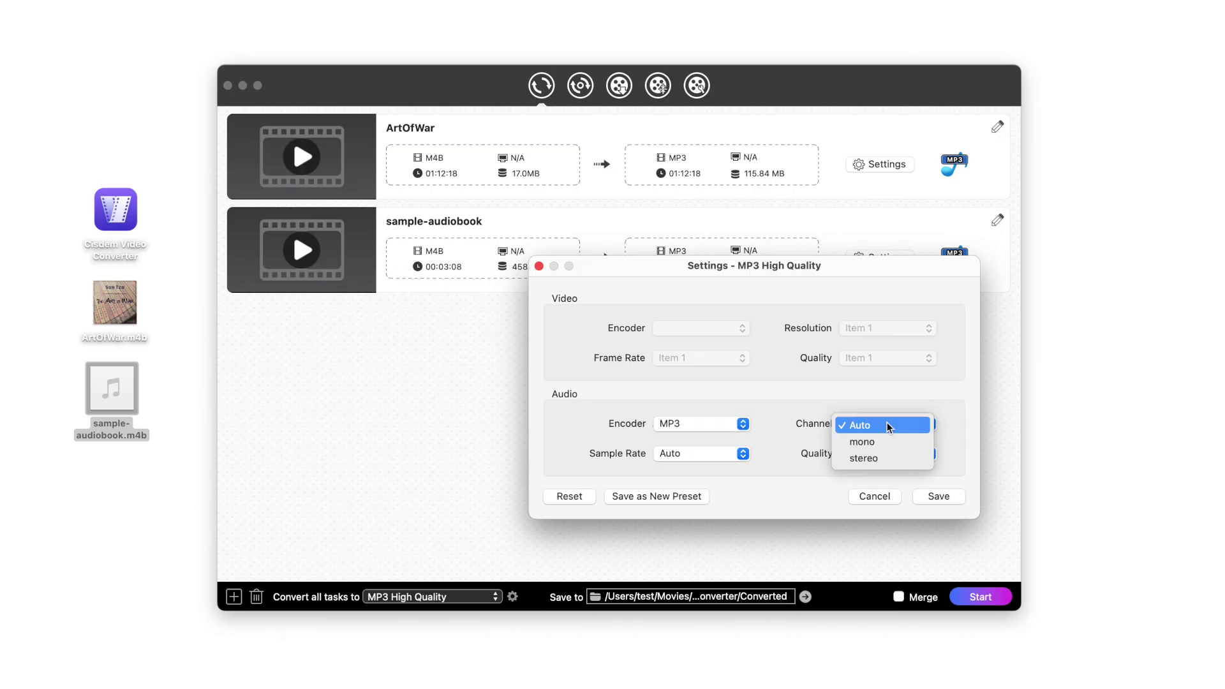
{"action": "left_click", "coordinate": [886, 425]}
{"action": "left_click", "coordinate": [708, 454]}
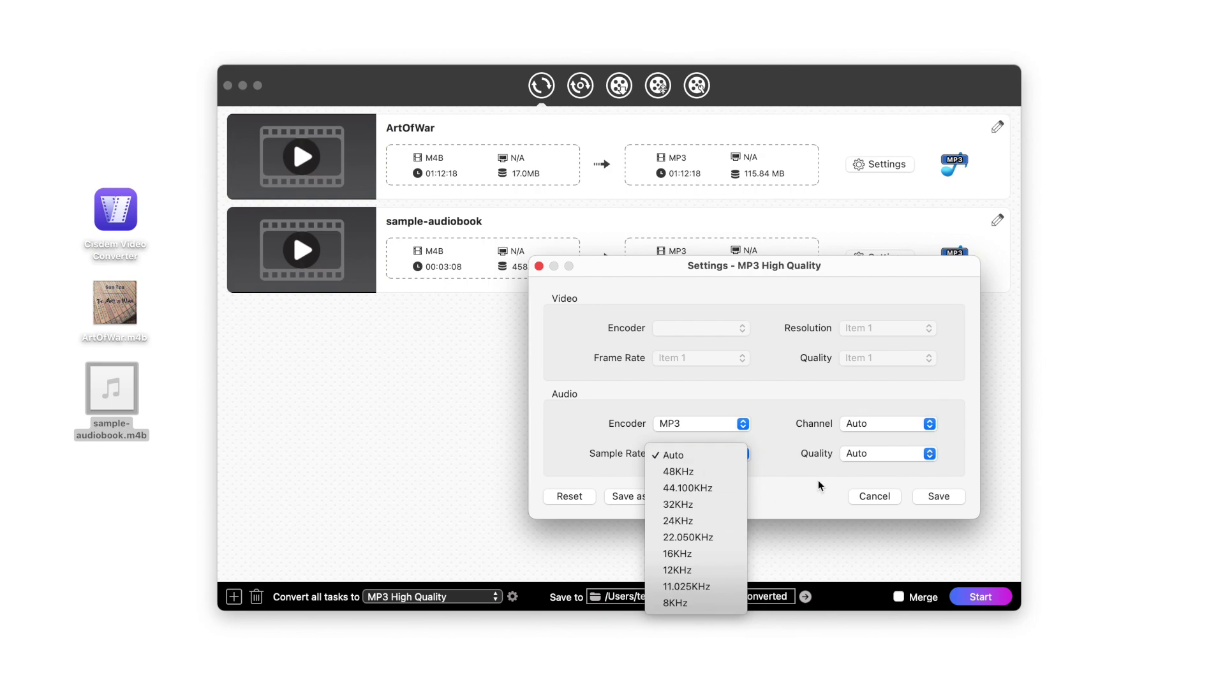
{"action": "left_click", "coordinate": [868, 453]}
{"action": "left_click", "coordinate": [876, 454]}
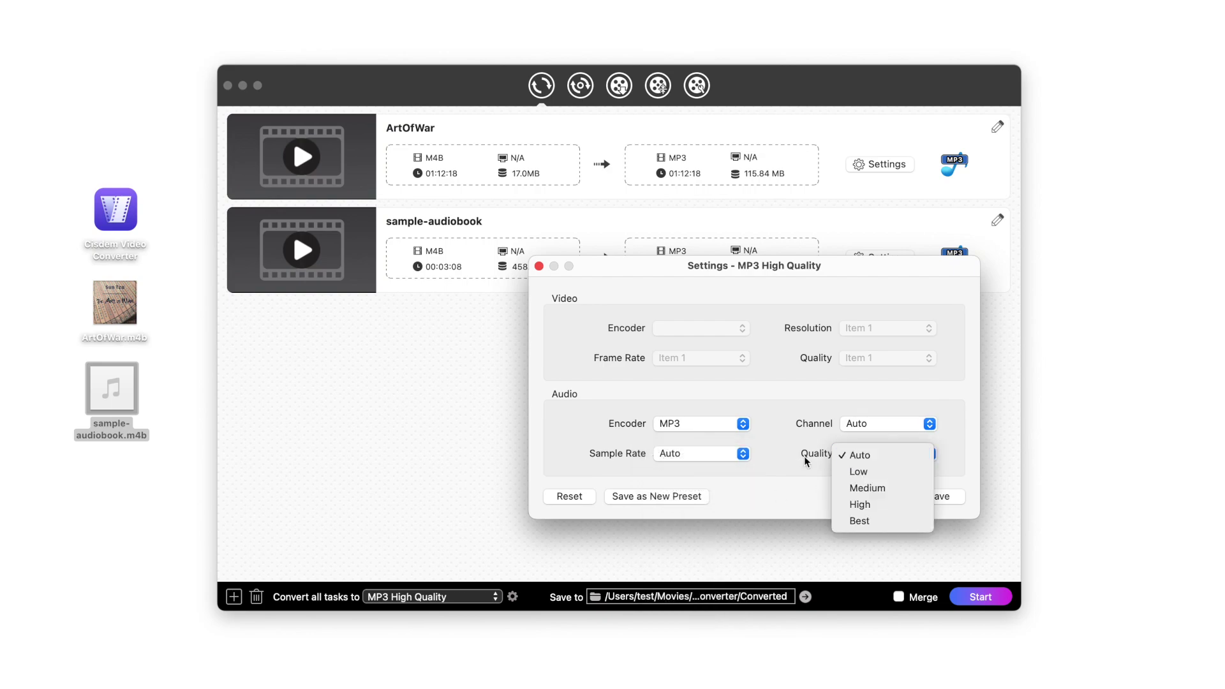
{"action": "left_click", "coordinate": [751, 474]}
{"action": "left_click", "coordinate": [865, 499]}
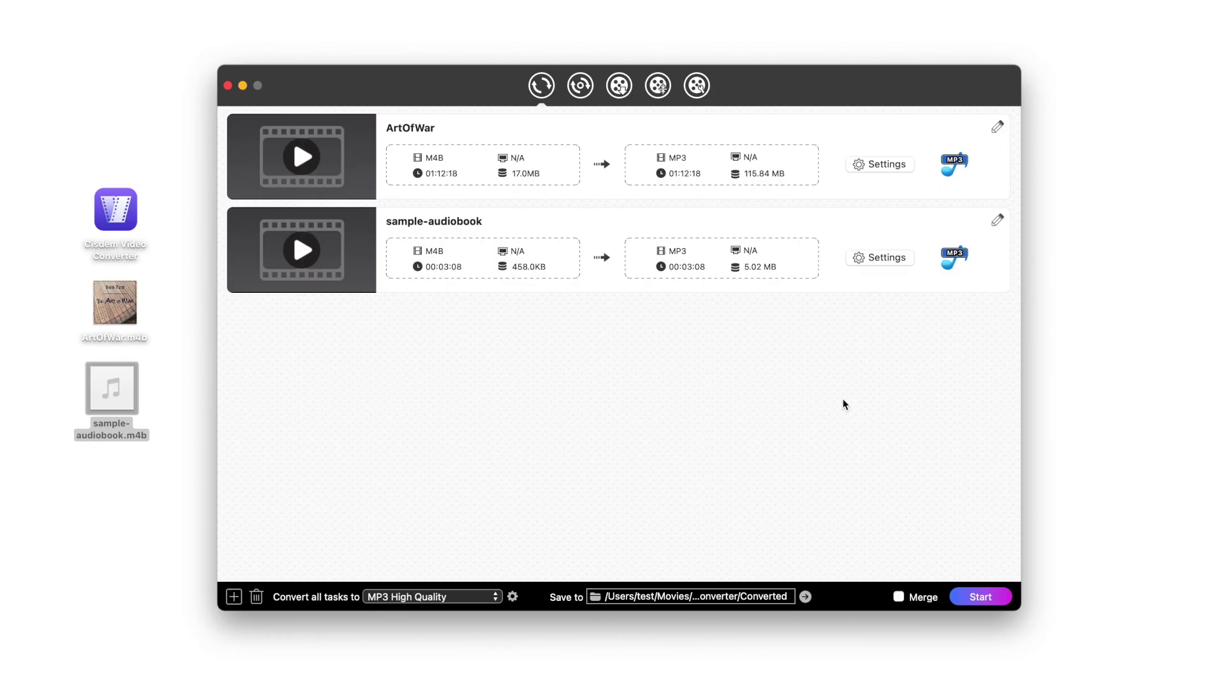
Step: Open ArtOfWar's editor, try a 00:19:06–00:54:11 trim, then reset to full length
{"action": "left_click", "coordinate": [998, 127]}
{"action": "mouse_move", "coordinate": [691, 77]}
{"action": "left_mouse_down"}
{"action": "mouse_move", "coordinate": [640, 72]}
{"action": "mouse_move", "coordinate": [551, 94]}
{"action": "left_mouse_up"}
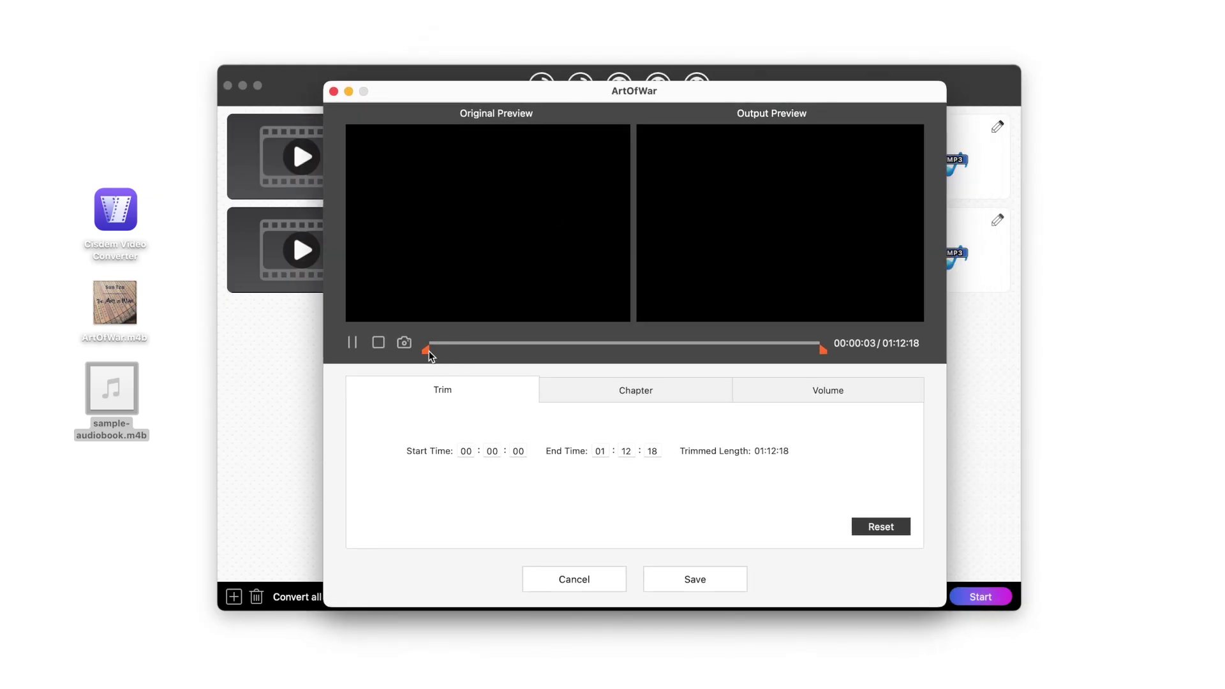
{"action": "left_click_drag", "start_coordinate": [427, 350], "coordinate": [529, 350]}
{"action": "left_click_drag", "start_coordinate": [824, 351], "coordinate": [725, 351]}
{"action": "left_click", "coordinate": [874, 526]}
Step: Browse ArtOfWar's chapter list in the edit window
{"action": "left_click", "coordinate": [643, 394]}
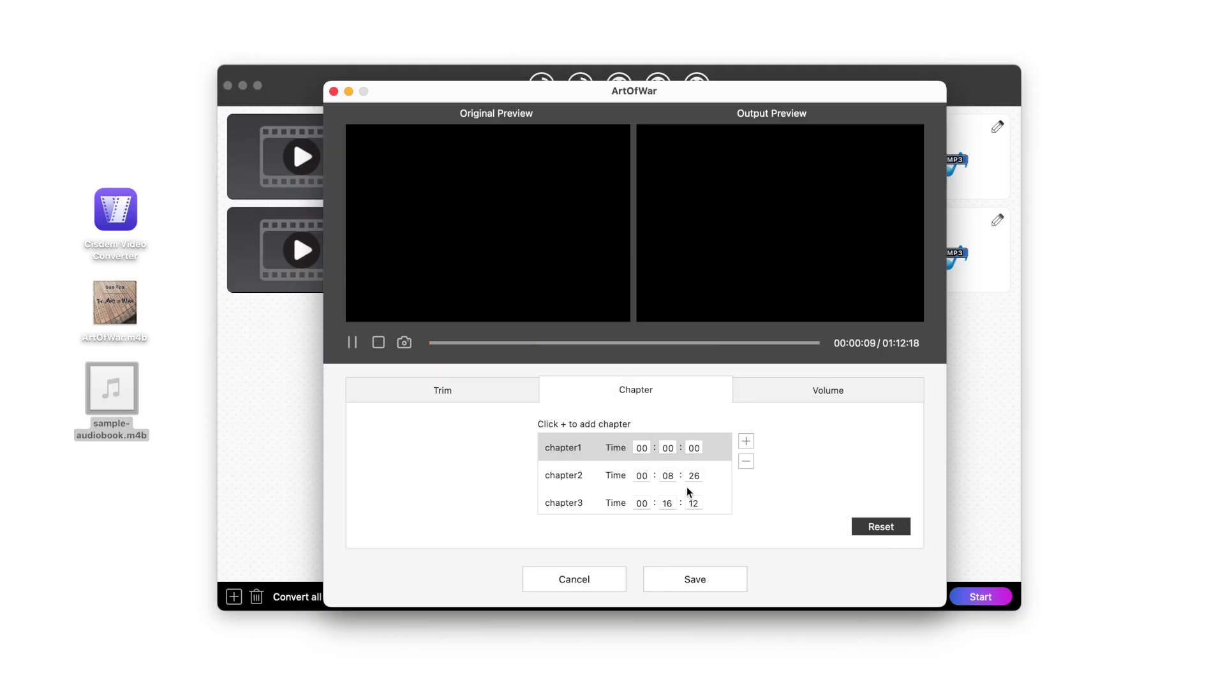
{"action": "scroll", "coordinate": [687, 488], "scroll_direction": "down", "scroll_amount": 4}
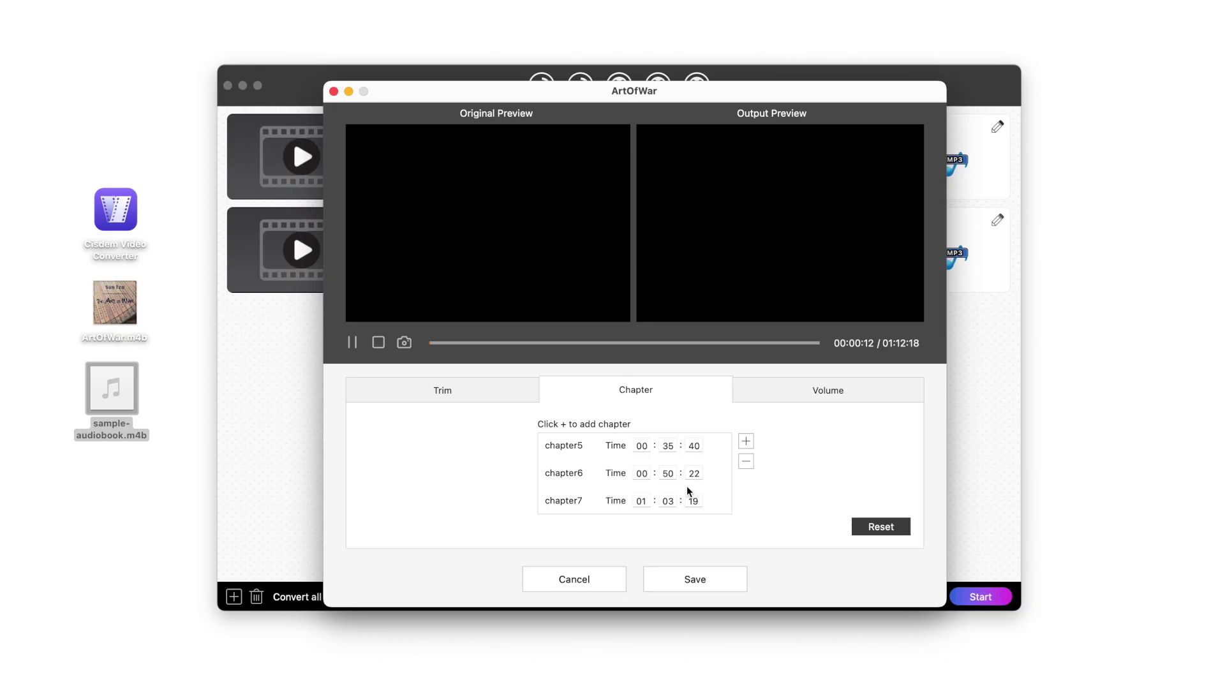
{"action": "scroll", "coordinate": [687, 485], "scroll_direction": "up", "scroll_amount": 5}
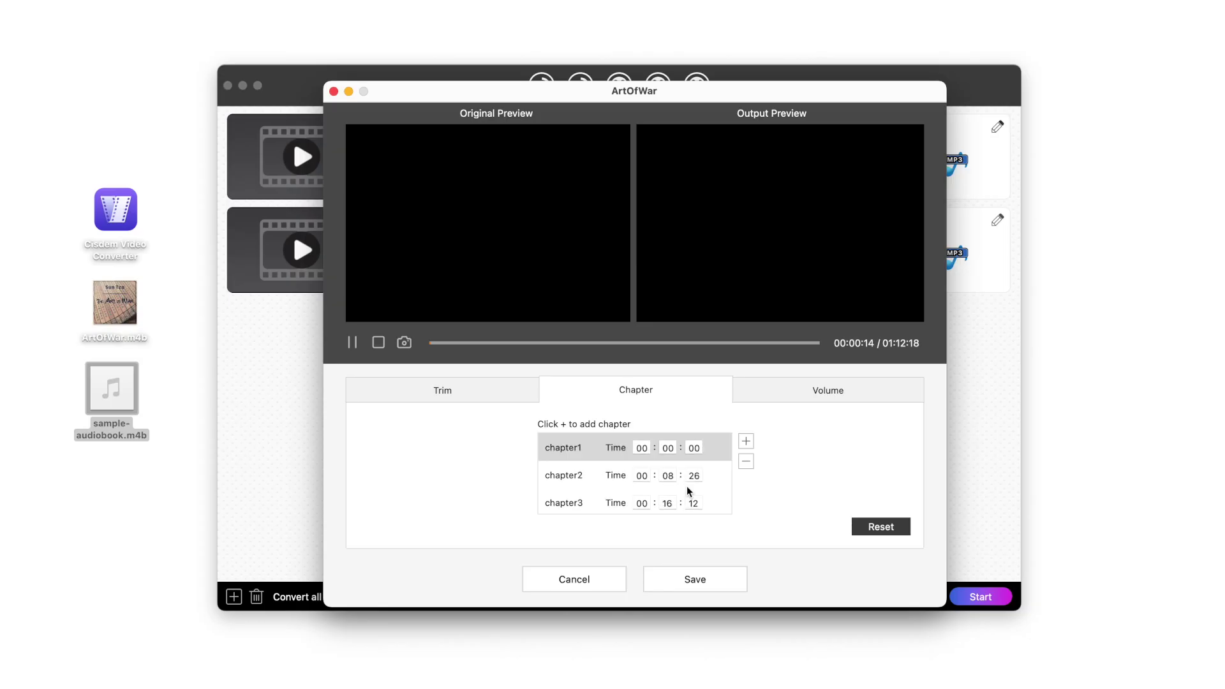
{"action": "scroll", "coordinate": [690, 485], "scroll_direction": "down", "scroll_amount": 5}
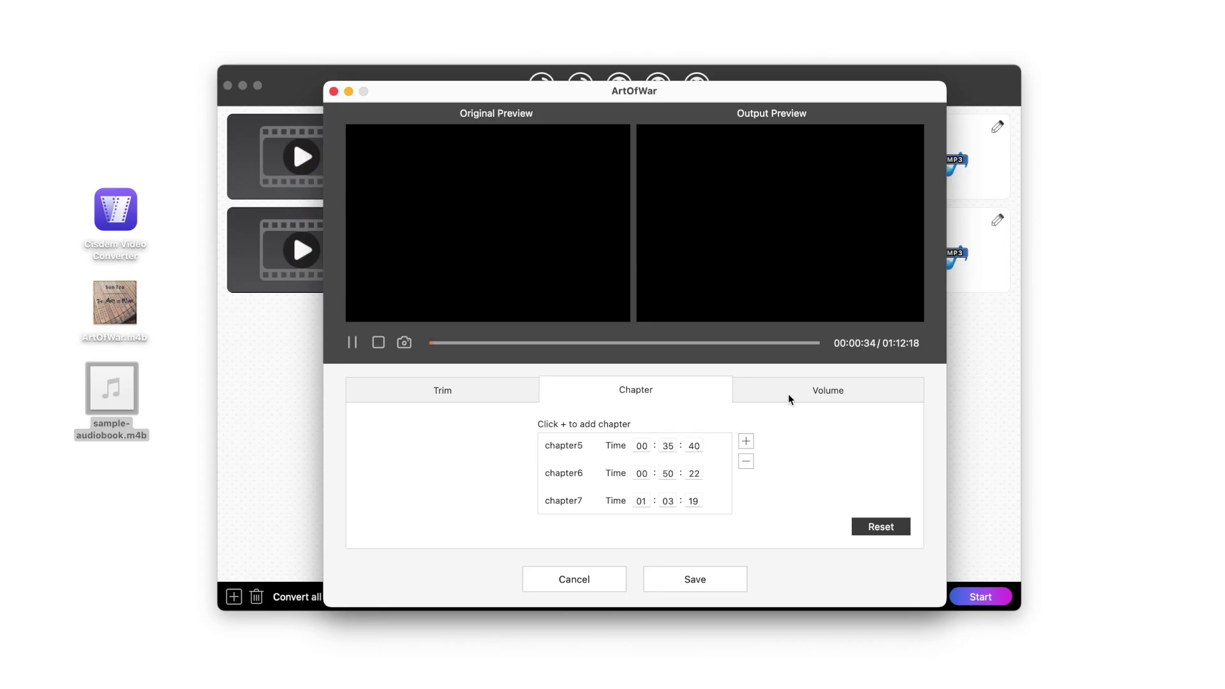
{"action": "left_click", "coordinate": [788, 394]}
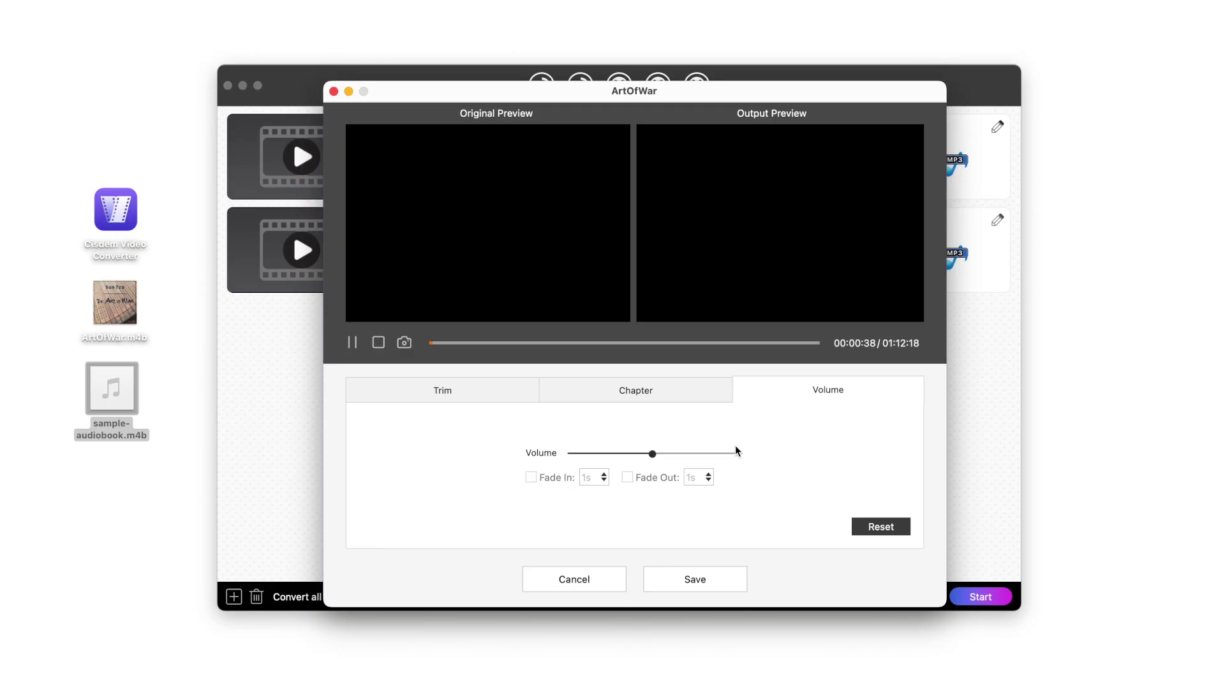
Step: Lower ArtOfWar's volume slightly and enable a 3-second fade-in
{"action": "left_click_drag", "start_coordinate": [652, 453], "coordinate": [636, 455]}
{"action": "left_click", "coordinate": [532, 477]}
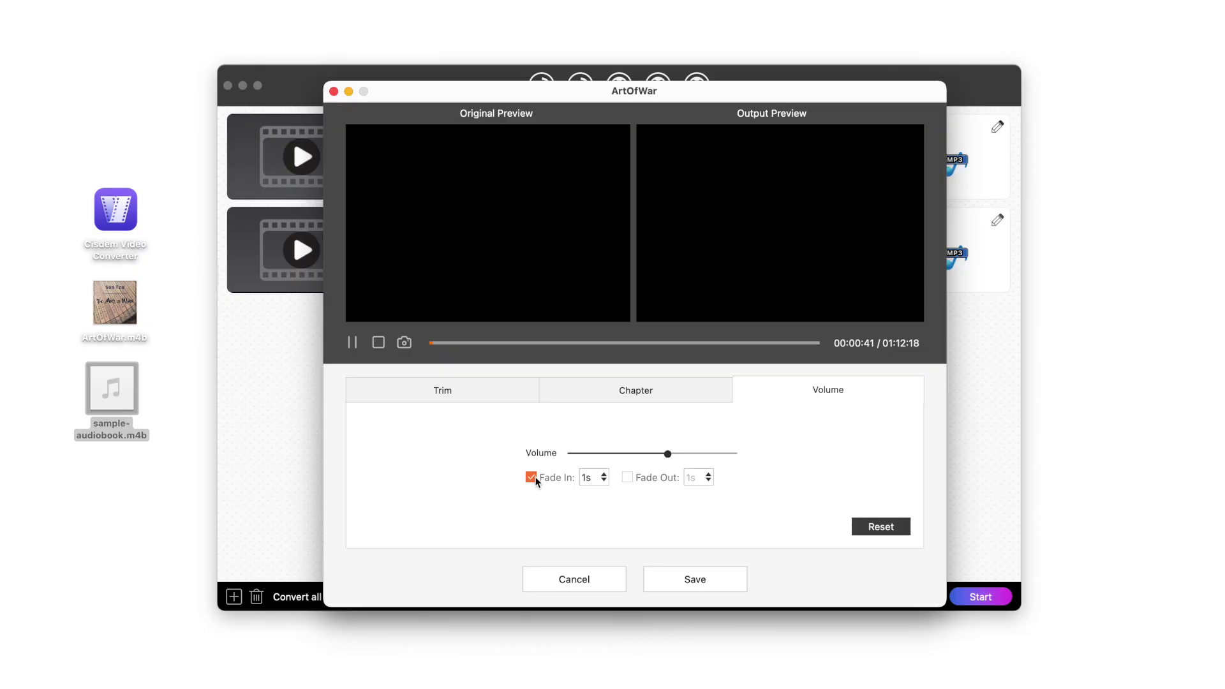
{"action": "left_click", "coordinate": [592, 479]}
{"action": "left_click", "coordinate": [591, 512]}
Step: Add a 3-second fade-out, save the edits, and convert both audiobooks
{"action": "left_click", "coordinate": [628, 477]}
{"action": "left_click", "coordinate": [685, 477]}
{"action": "left_click", "coordinate": [697, 512]}
{"action": "left_click", "coordinate": [733, 577]}
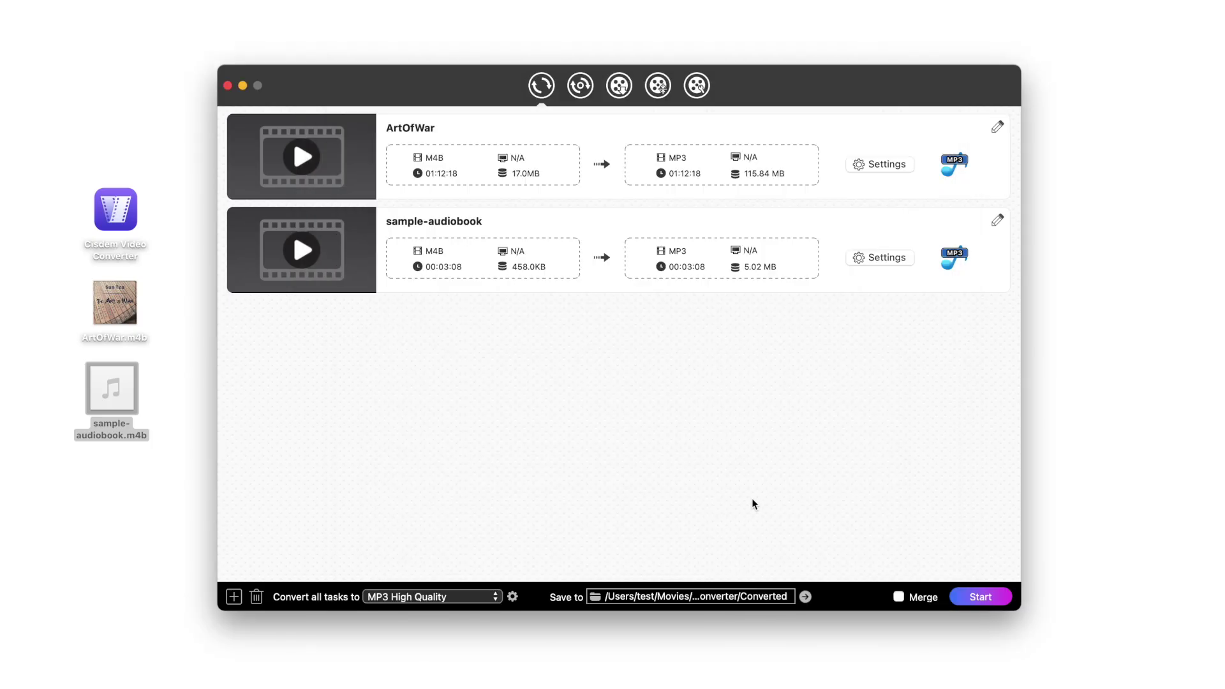
{"action": "left_click", "coordinate": [964, 597]}
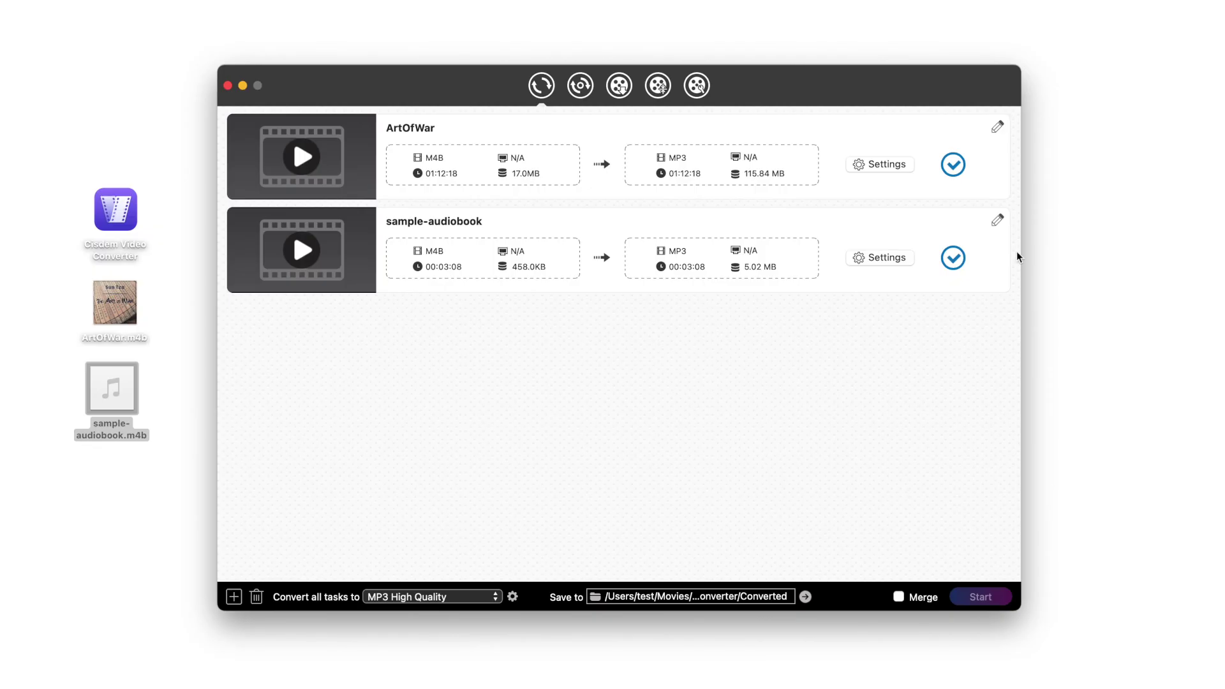
Step: Reveal the converted ArtOfWar.mp3 in Finder and open it with Cisdem Video Player
{"action": "left_click", "coordinate": [951, 165]}
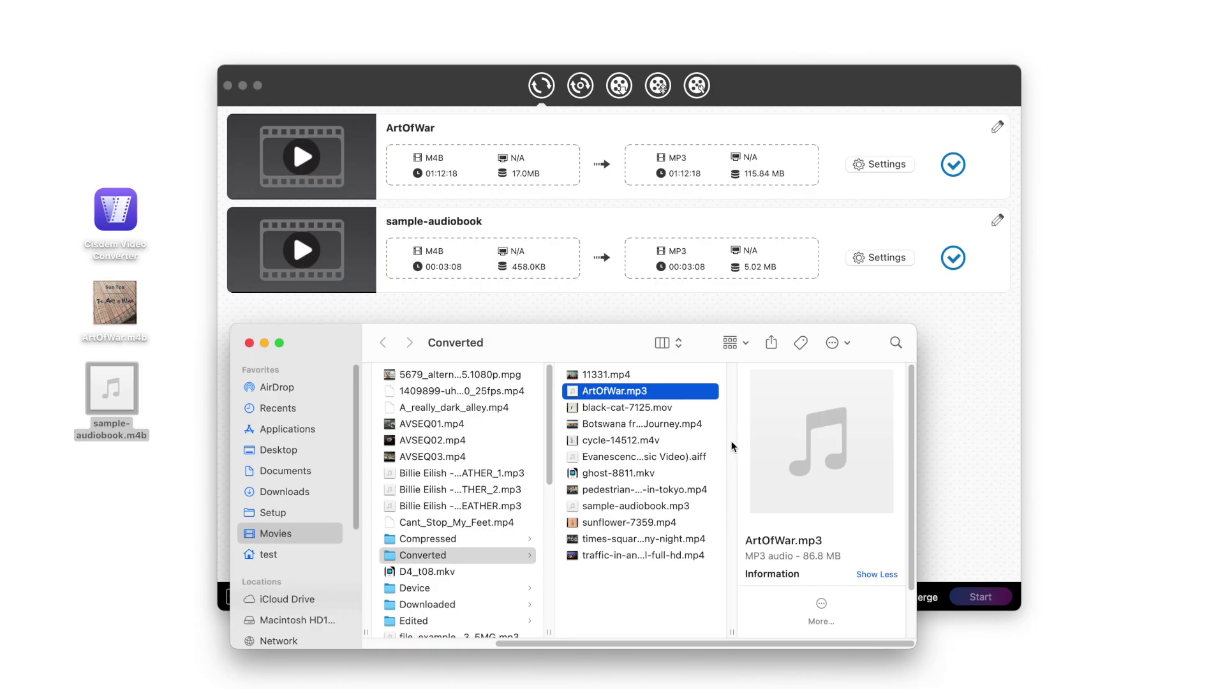
{"action": "double_click", "coordinate": [637, 391]}
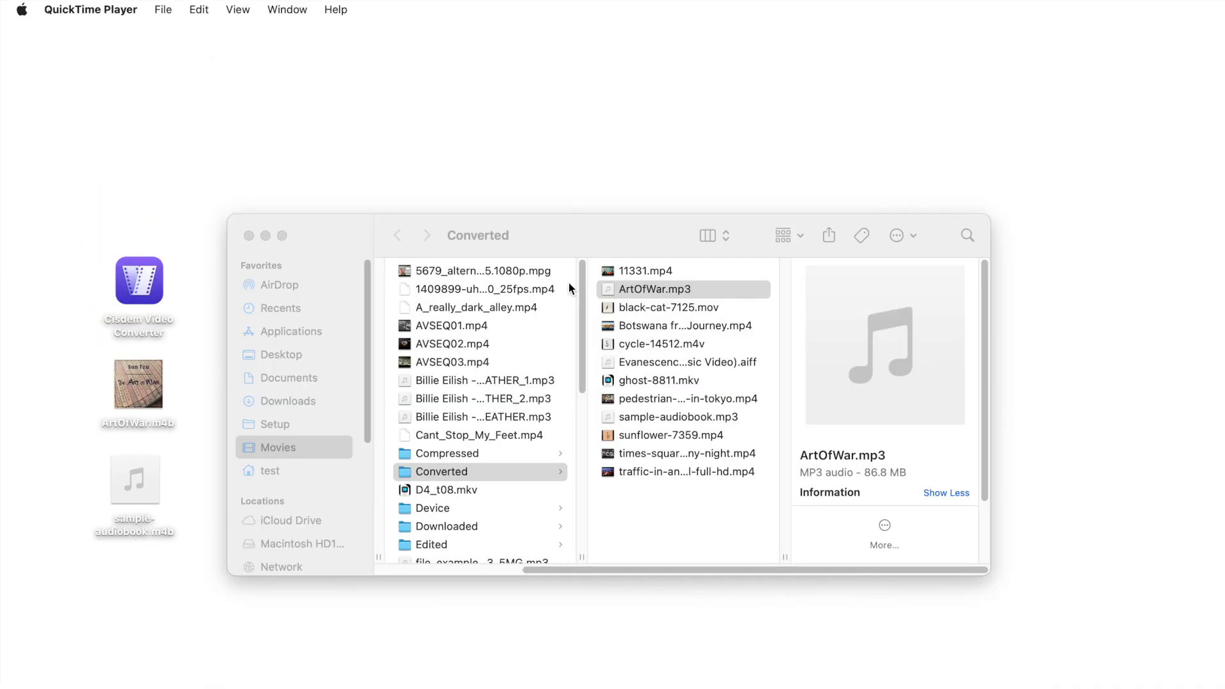
{"action": "right_click", "coordinate": [648, 293]}
{"action": "mouse_move", "coordinate": [690, 322]}
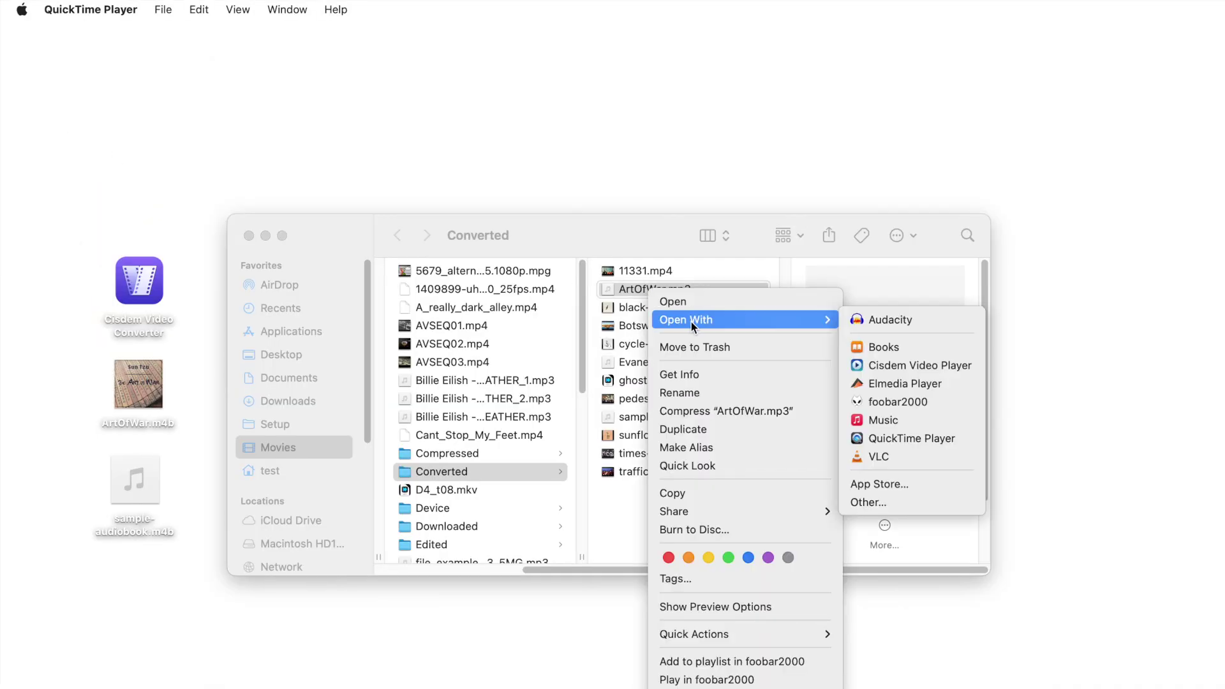
{"action": "left_click", "coordinate": [882, 366]}
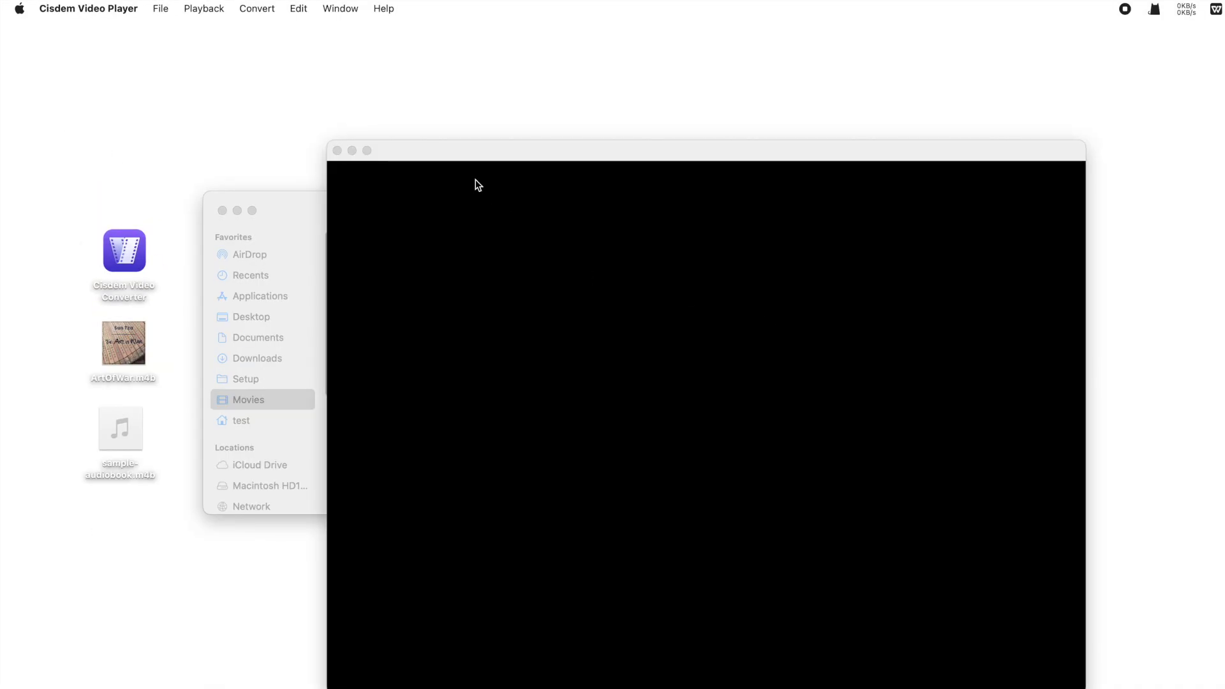
Step: Show ArtOfWar.mp3's seven-chapter list via the Playback > Chapter submenu
{"action": "left_click_drag", "start_coordinate": [477, 185], "coordinate": [308, 126]}
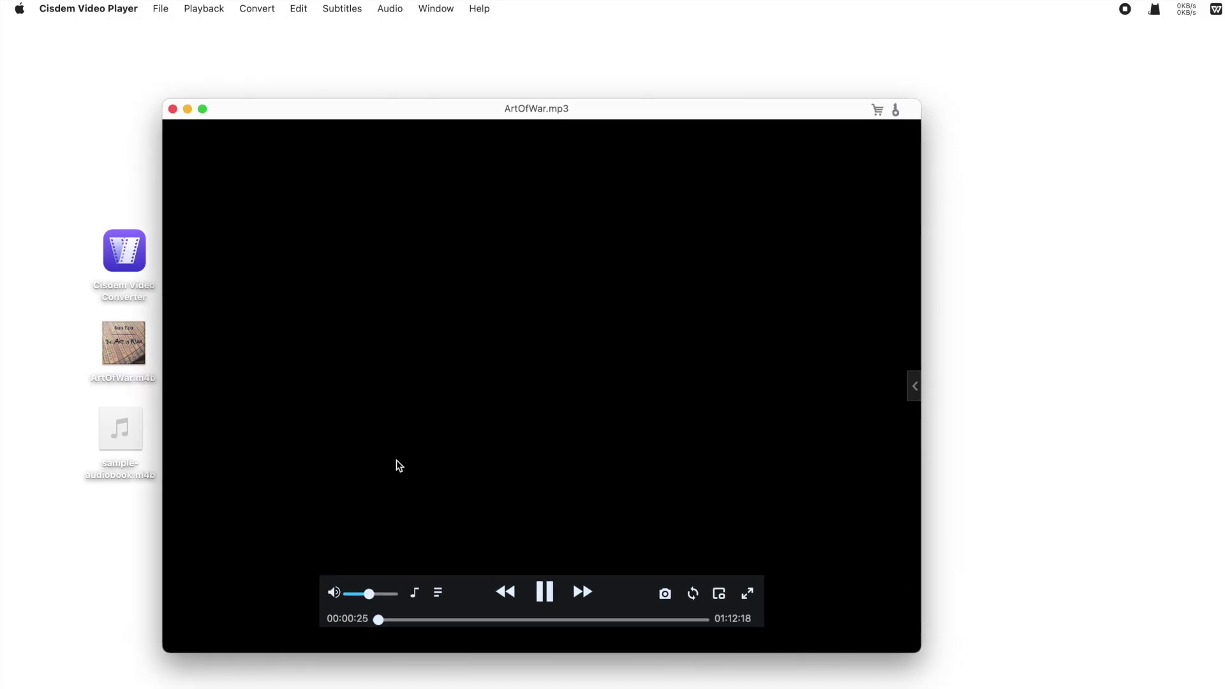
{"action": "left_click", "coordinate": [210, 9]}
{"action": "mouse_move", "coordinate": [225, 153]}
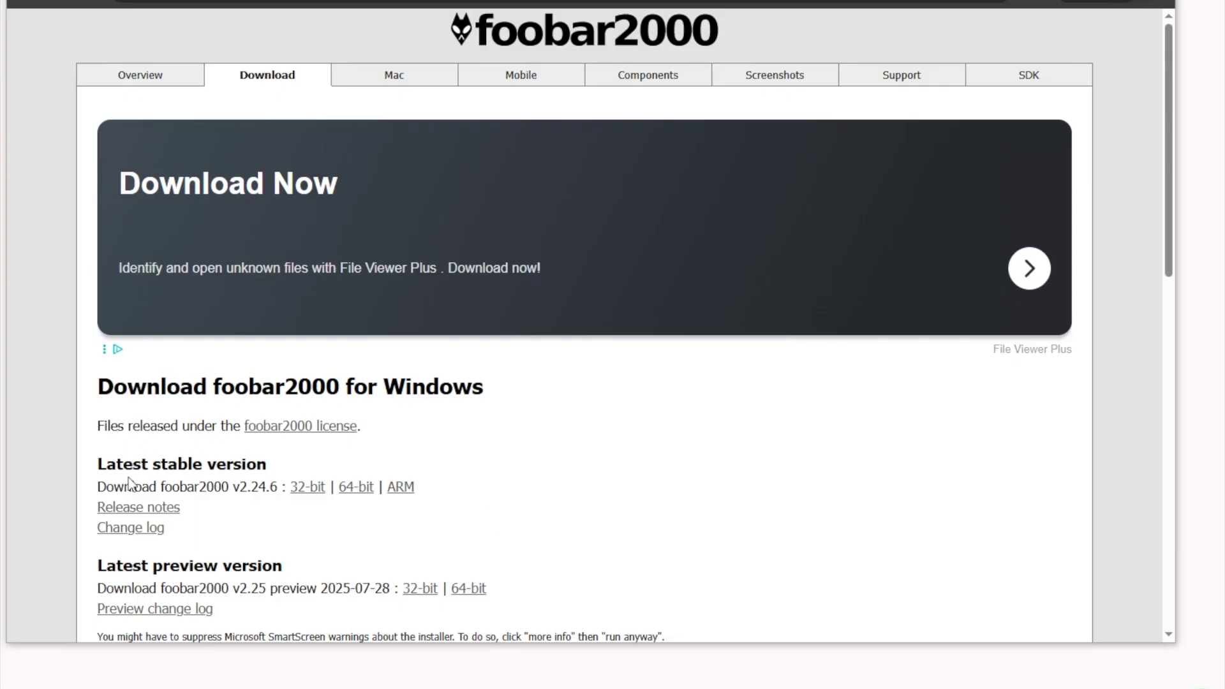
Step: Review the foobar2000 and Free Encoder Pack downloads, then load ArtOfWar.m4b into the playlist
{"action": "left_click_drag", "start_coordinate": [97, 487], "coordinate": [419, 490]}
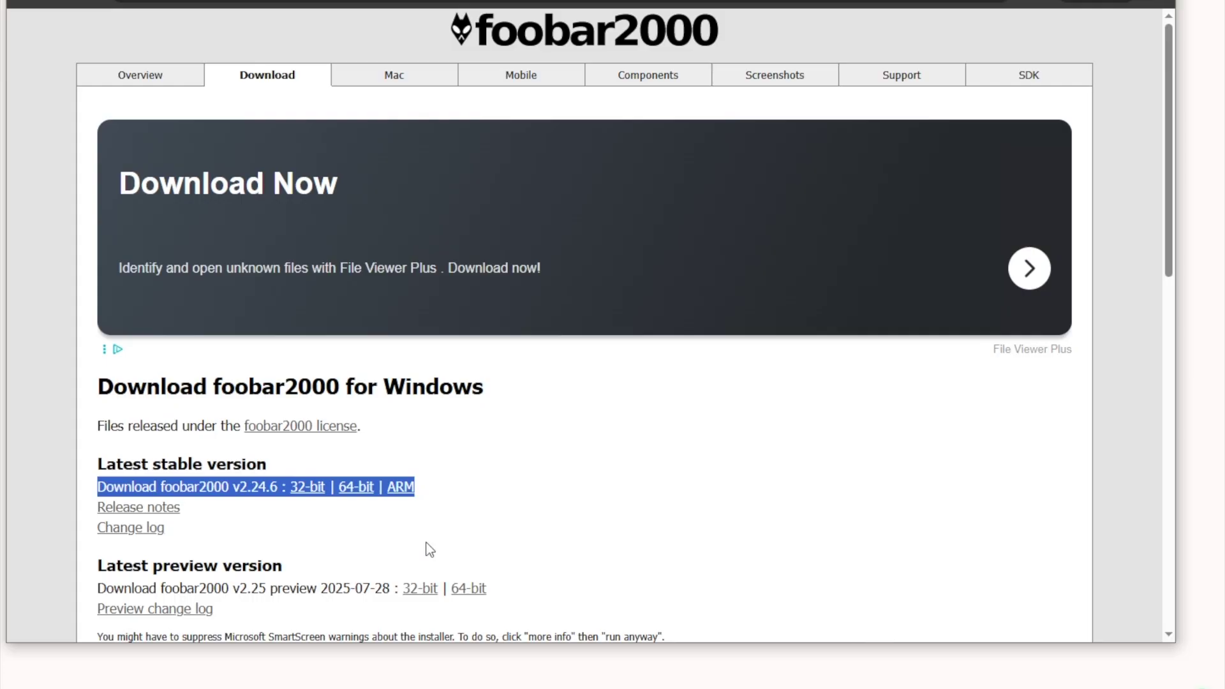
{"action": "scroll", "coordinate": [430, 550], "scroll_direction": "down", "scroll_amount": 12}
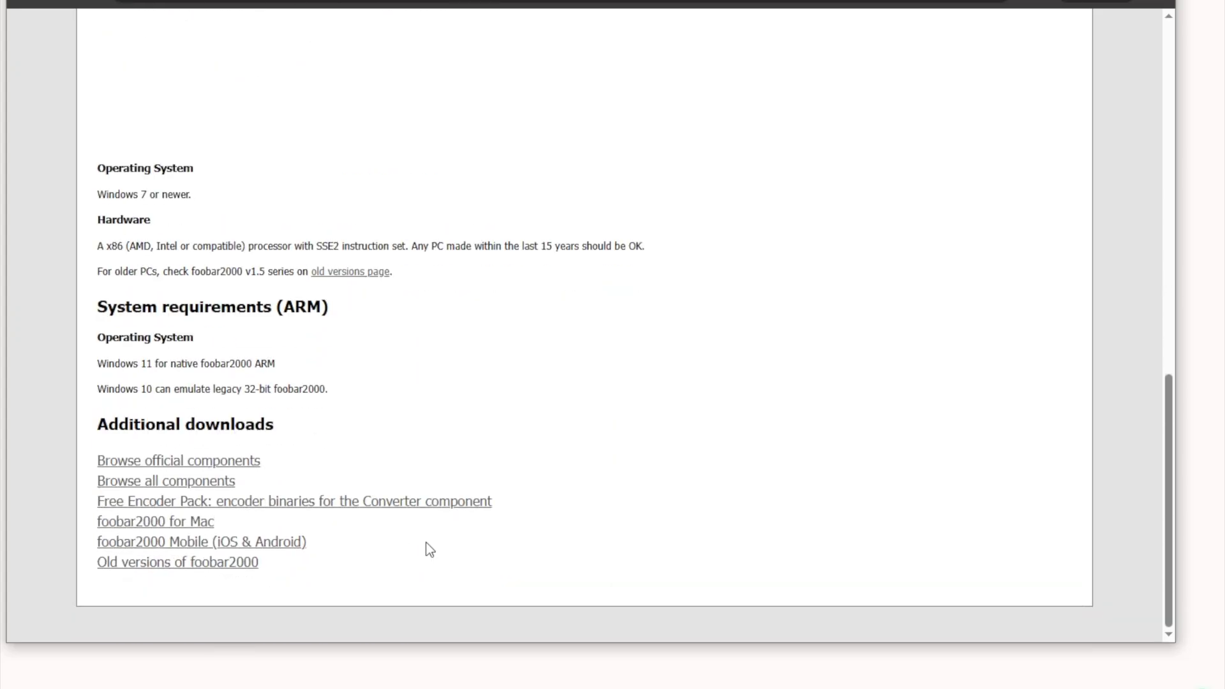
{"action": "left_click", "coordinate": [273, 502]}
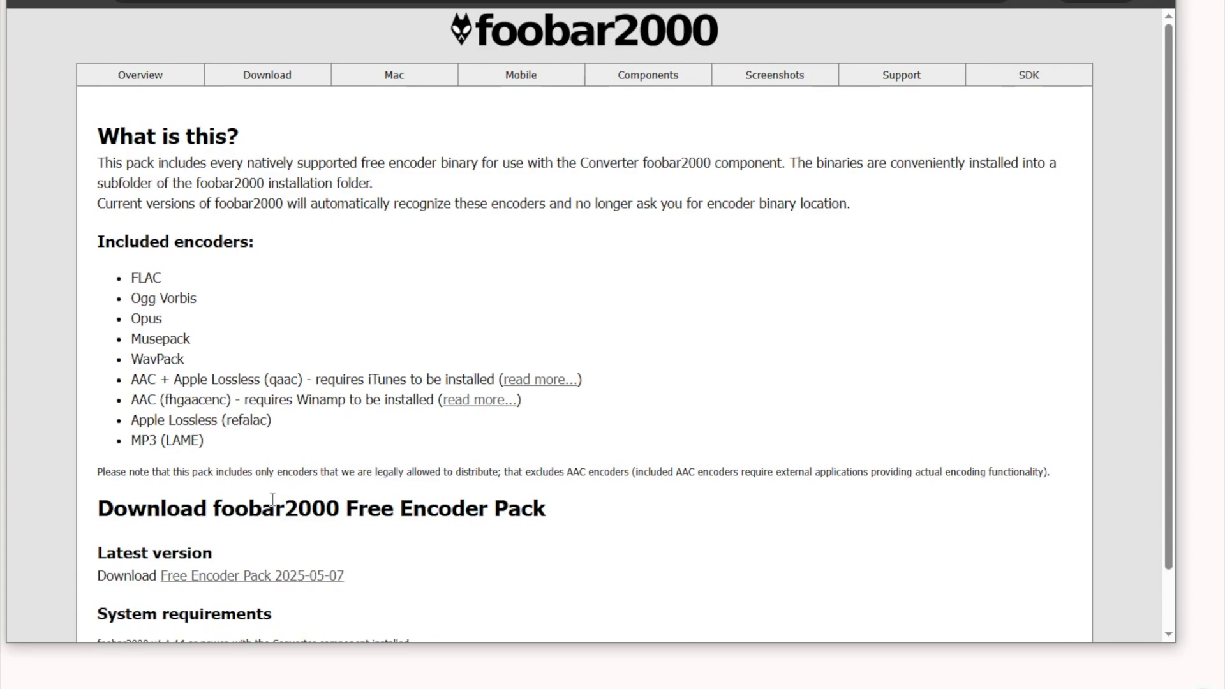
{"action": "left_click_drag", "start_coordinate": [393, 573], "coordinate": [86, 573]}
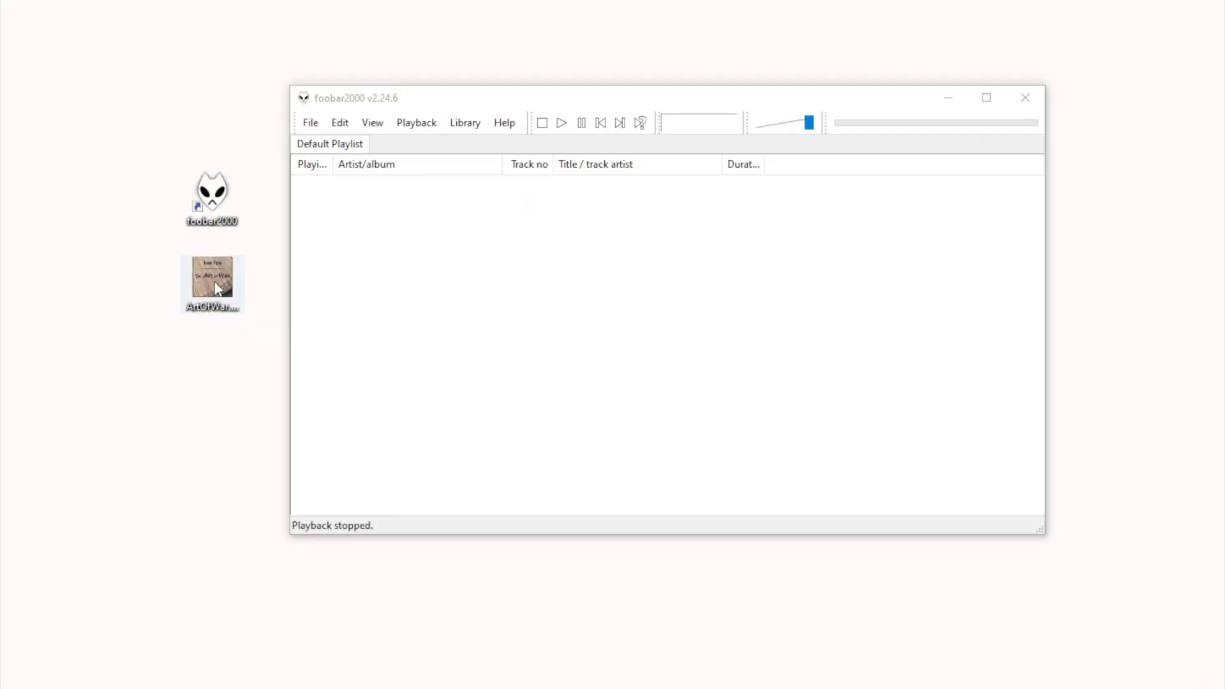
{"action": "left_click_drag", "start_coordinate": [212, 278], "coordinate": [446, 398]}
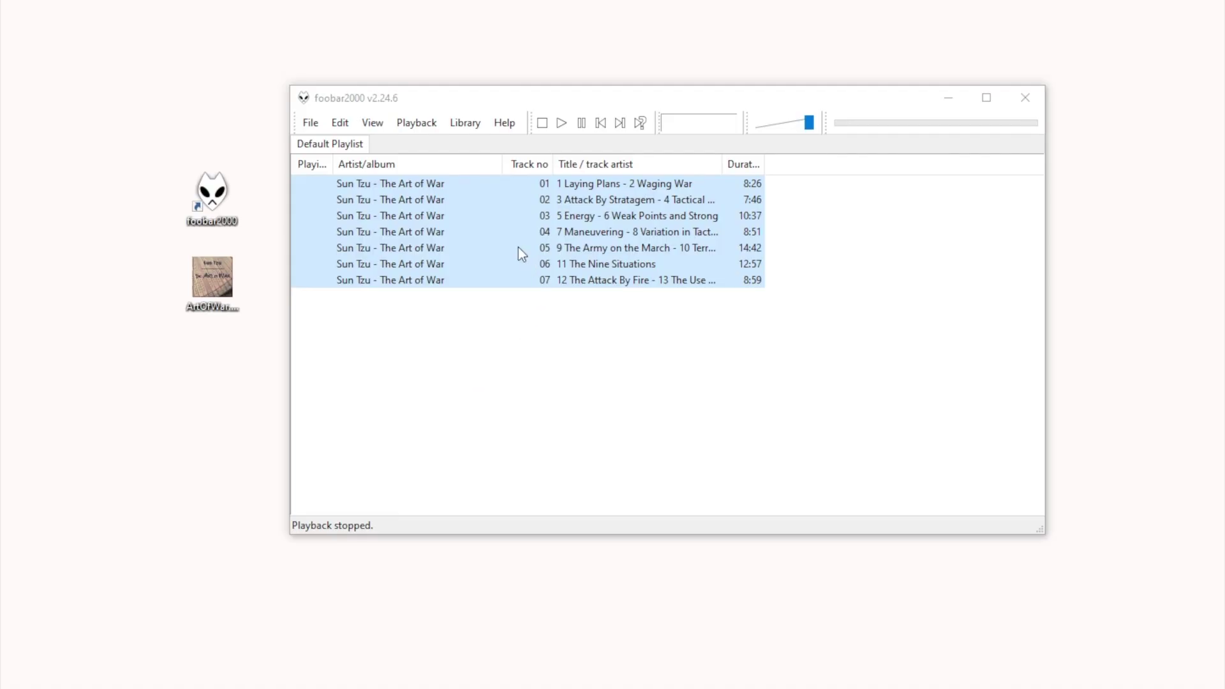
Step: Open Converter Setup for all seven ArtOfWar chapter tracks from the Convert menu
{"action": "right_click", "coordinate": [508, 231]}
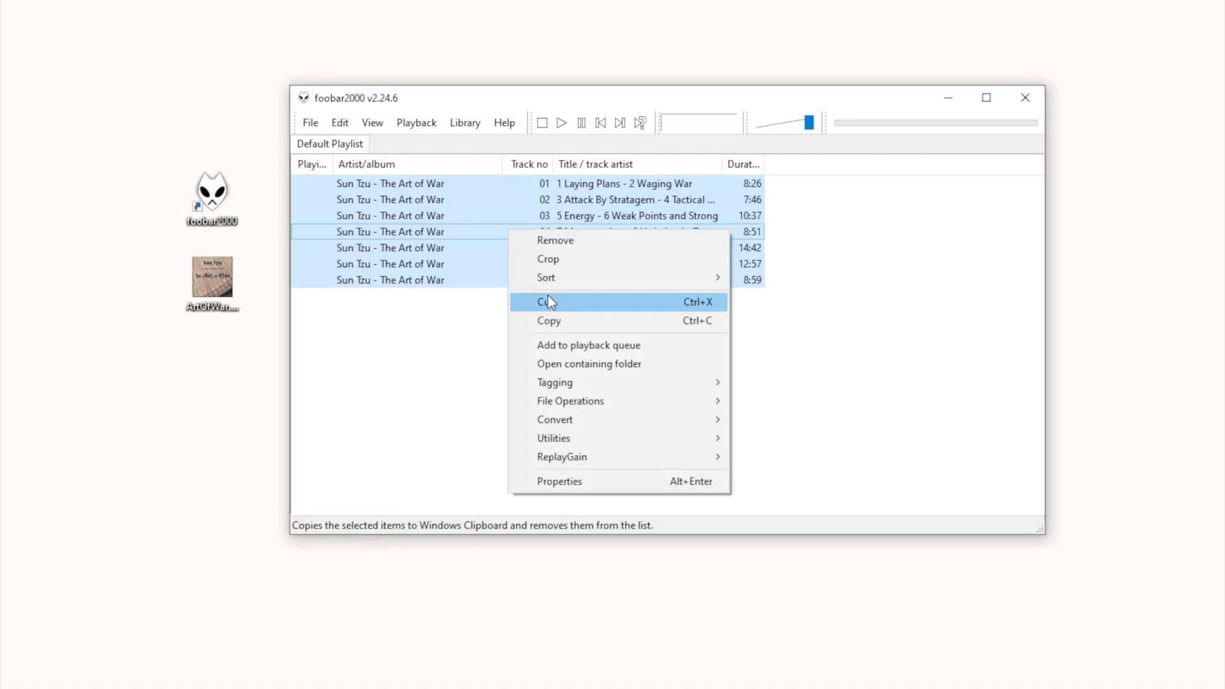
{"action": "mouse_move", "coordinate": [584, 419]}
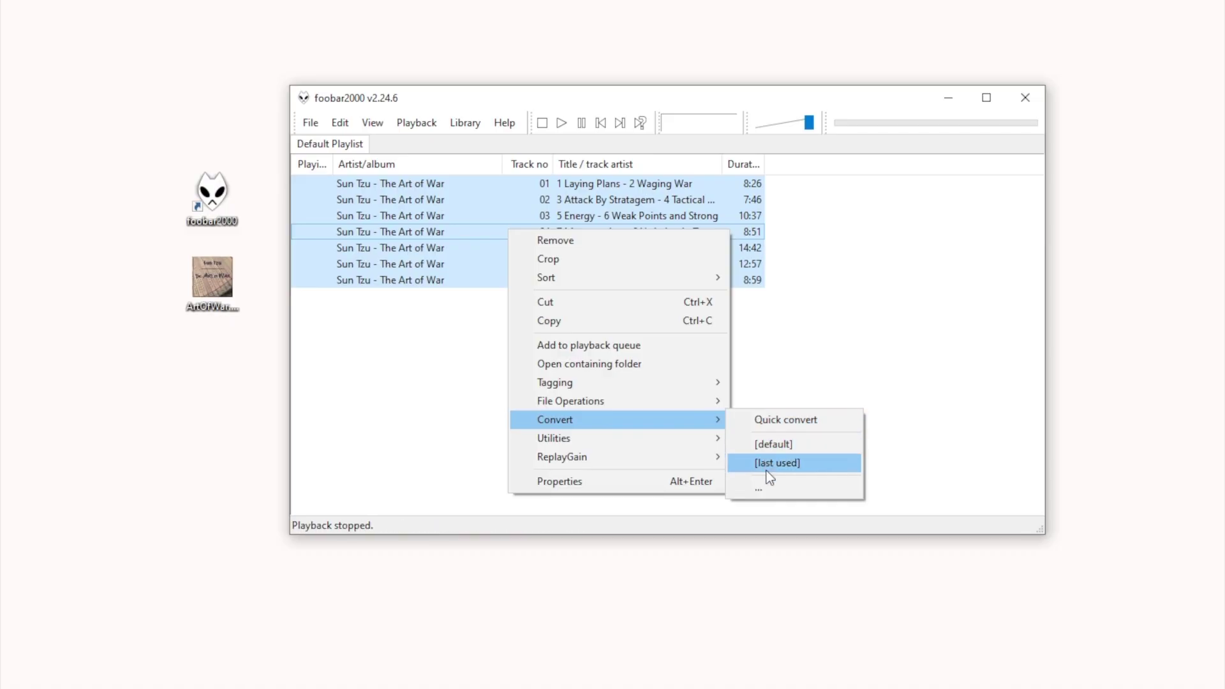
{"action": "left_click", "coordinate": [767, 487]}
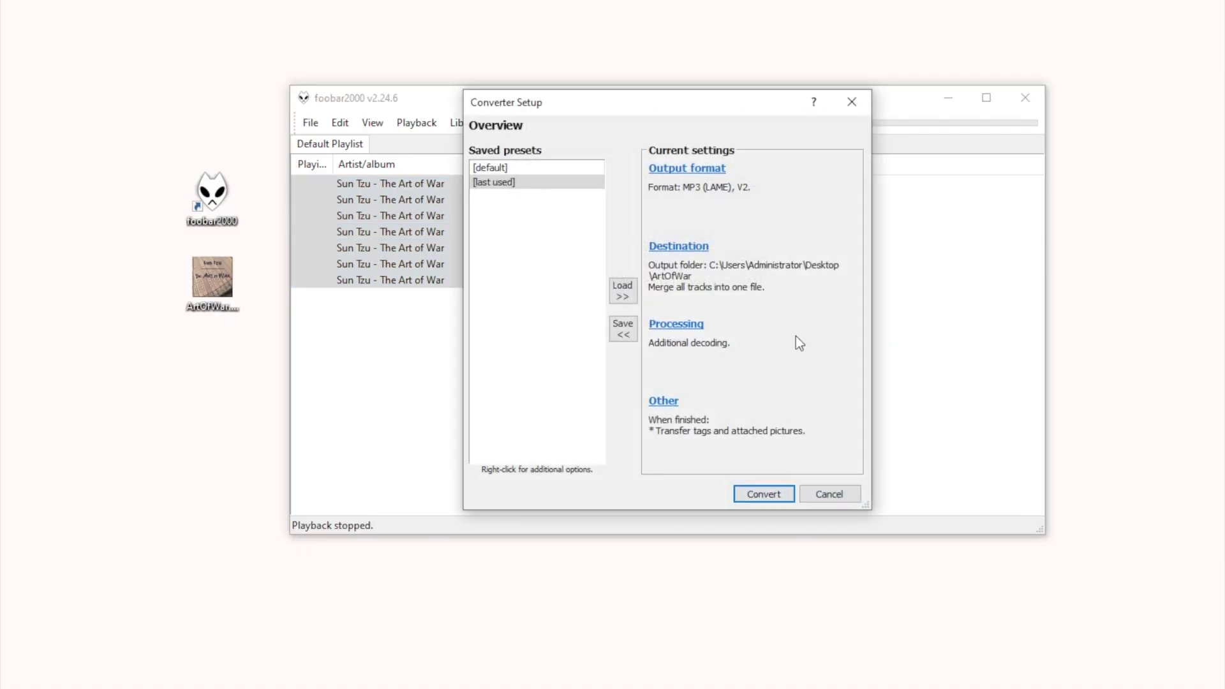
Step: Keep MP3 (LAME) output at V2 quality and view the destination settings
{"action": "left_click", "coordinate": [706, 169]}
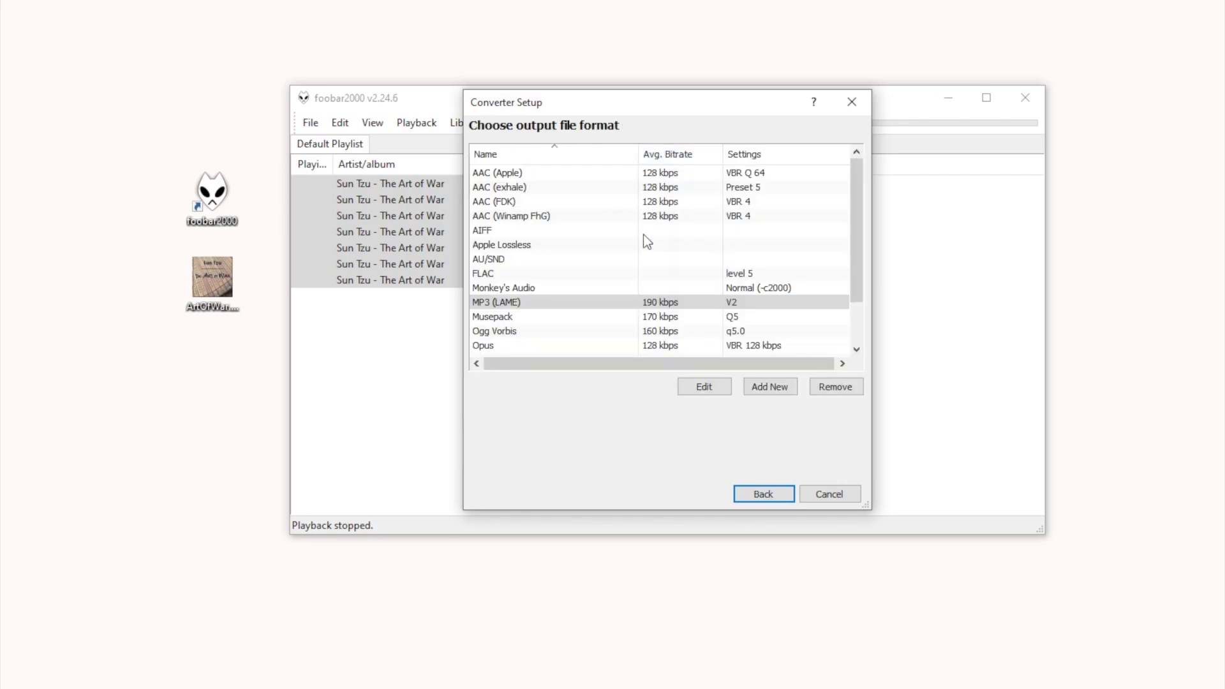
{"action": "left_click", "coordinate": [554, 307]}
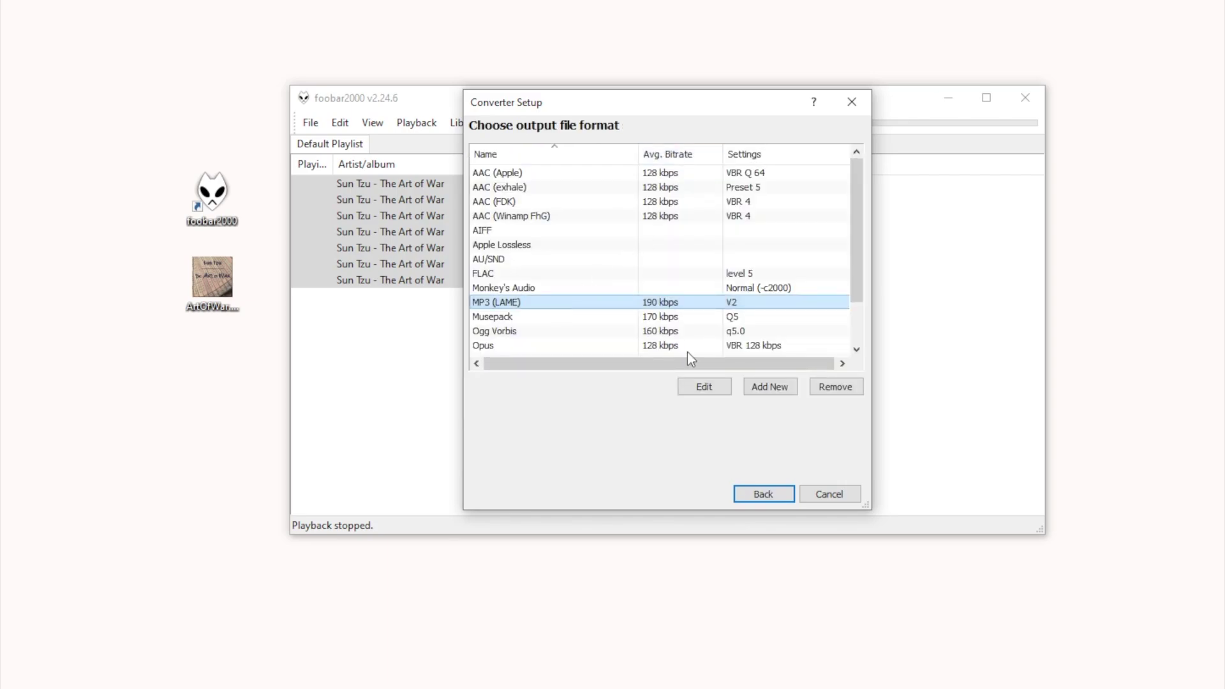
{"action": "left_click", "coordinate": [704, 387]}
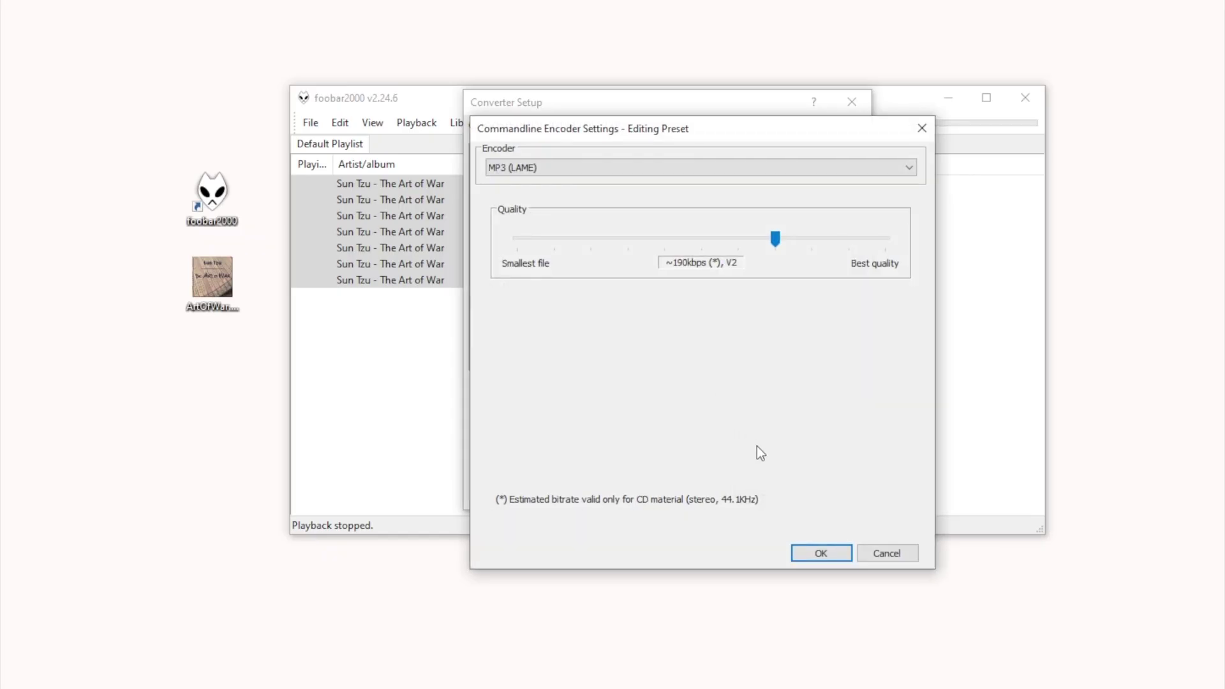
{"action": "left_click", "coordinate": [809, 547]}
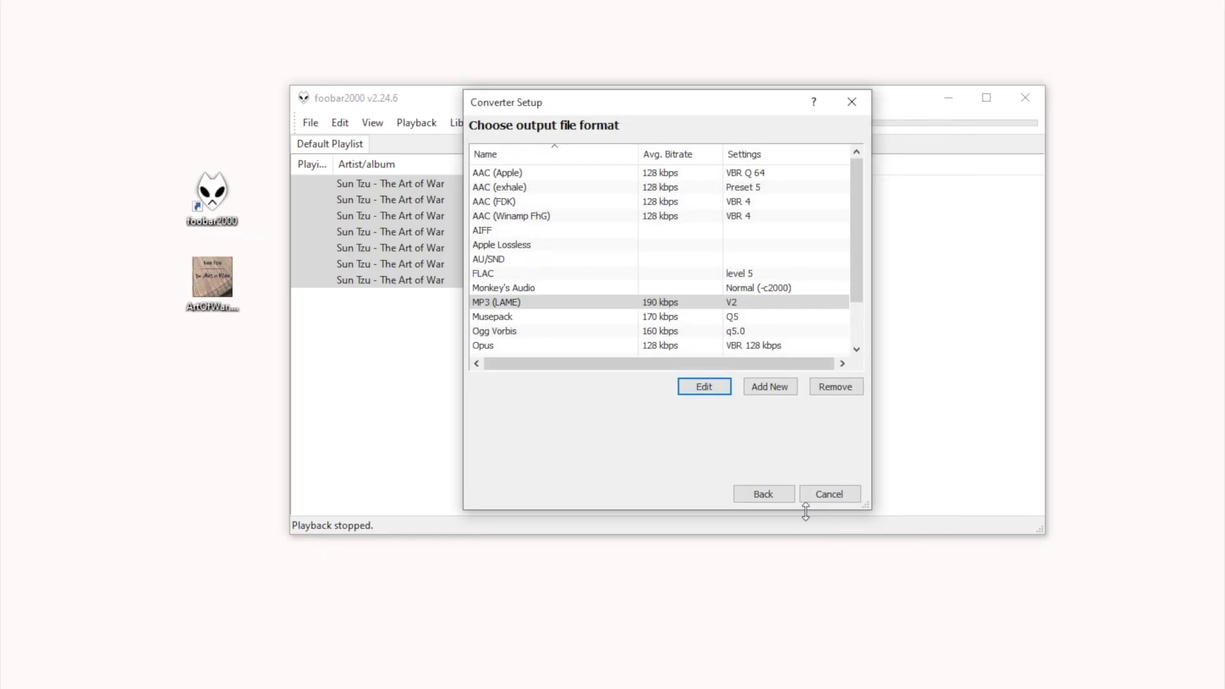
{"action": "left_click", "coordinate": [770, 491]}
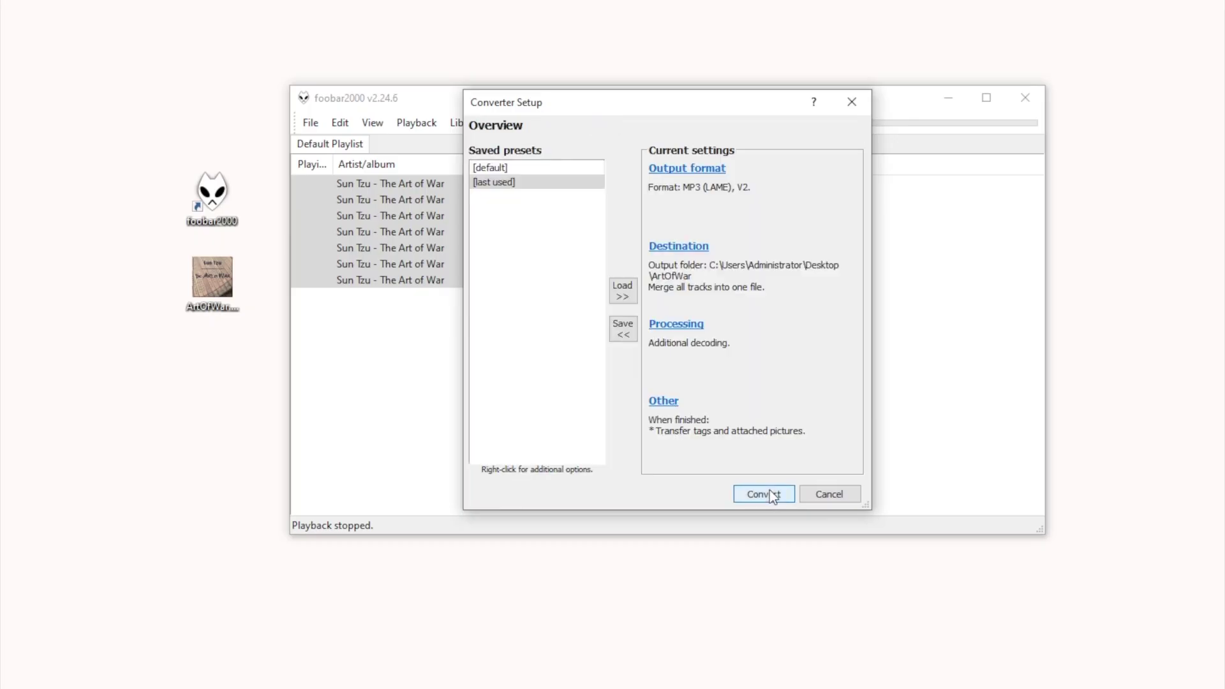
{"action": "left_click", "coordinate": [683, 248]}
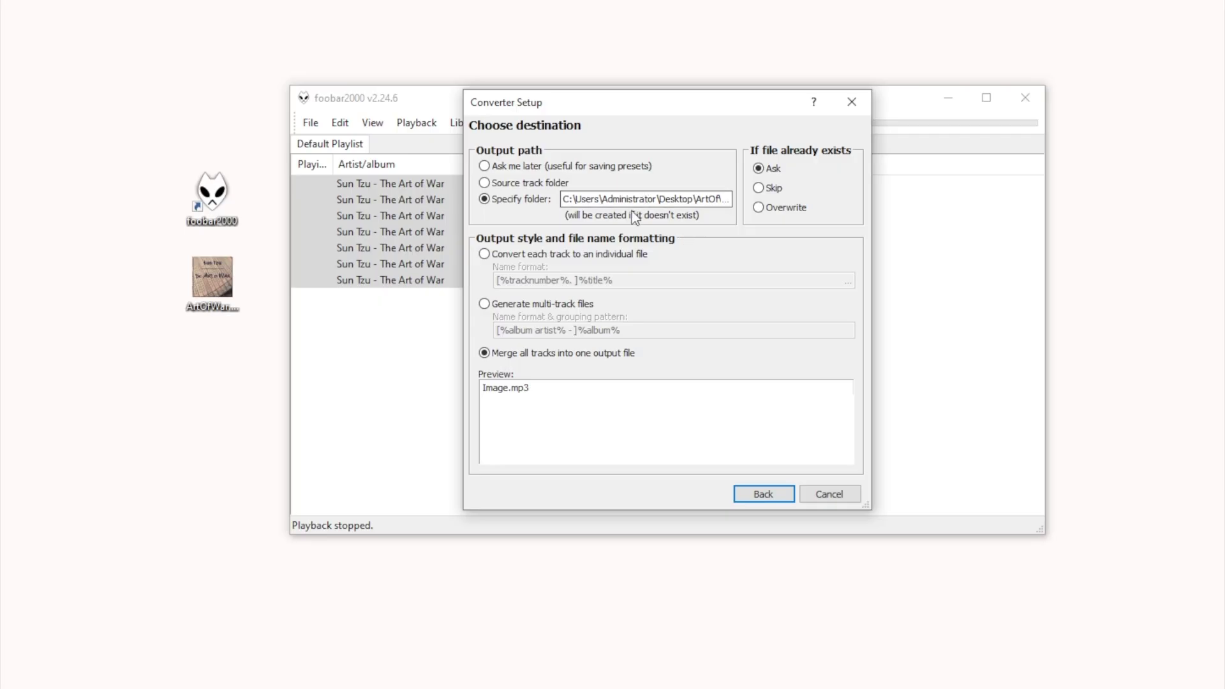
Step: Set the output style to one individual MP3 file per track and return to the overview
{"action": "left_click", "coordinate": [543, 255]}
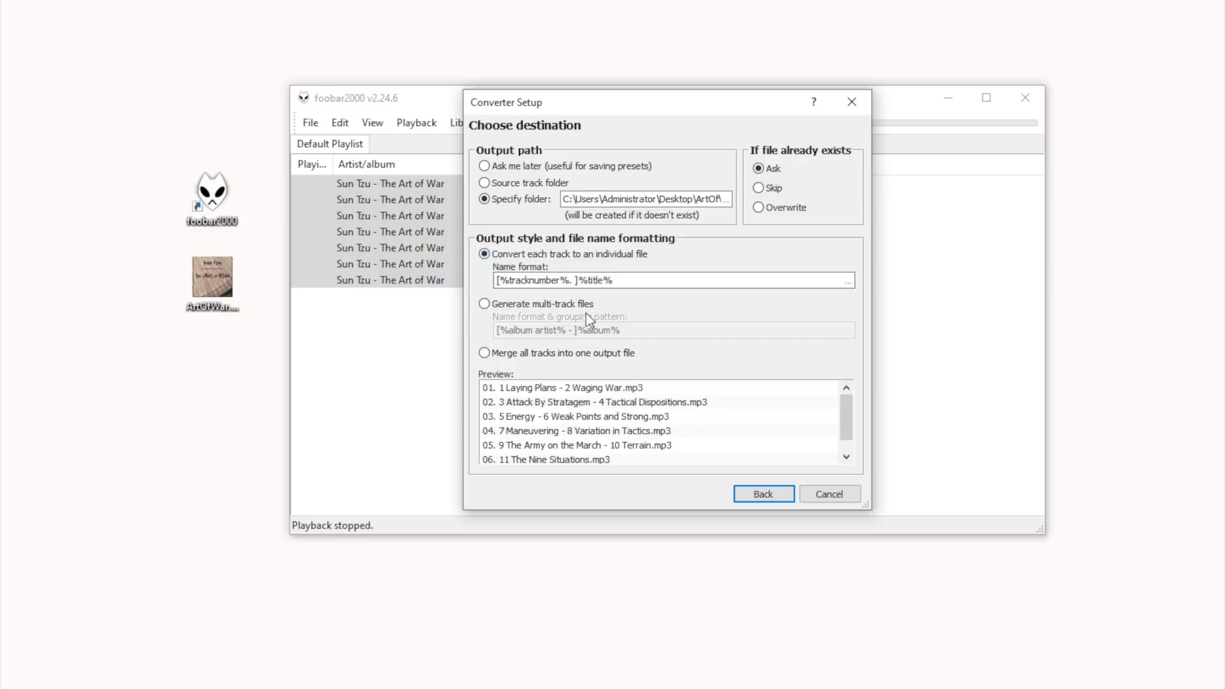
{"action": "left_click", "coordinate": [485, 304]}
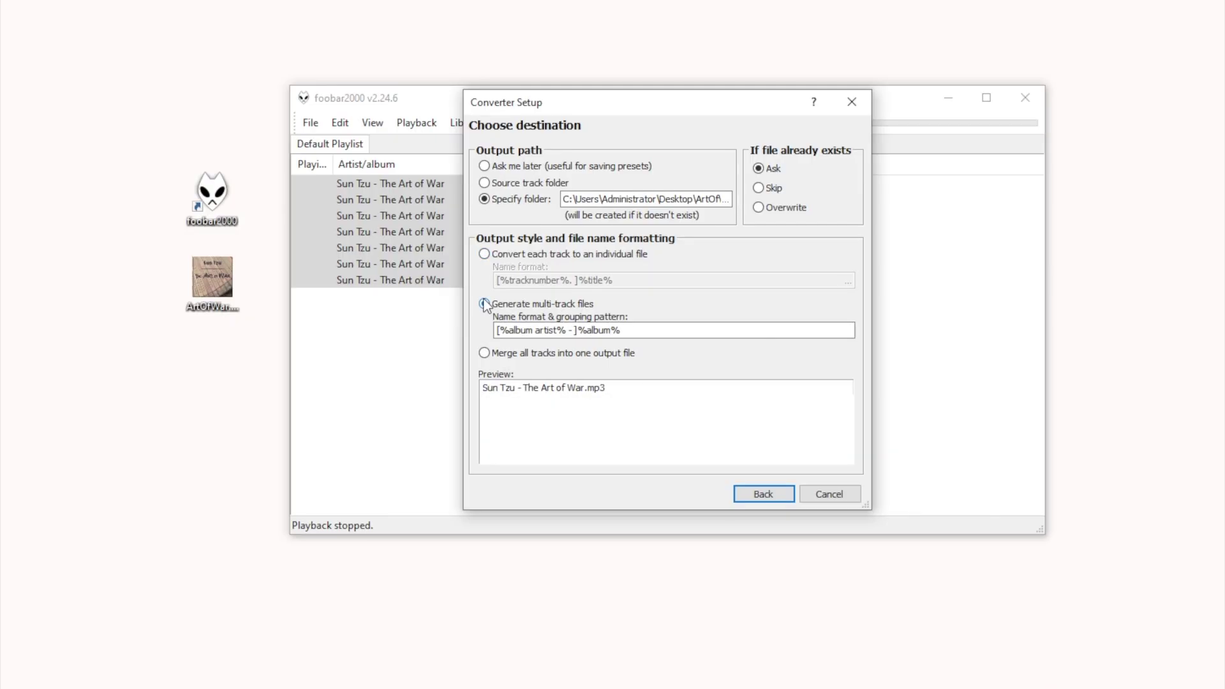
{"action": "left_click", "coordinate": [485, 254]}
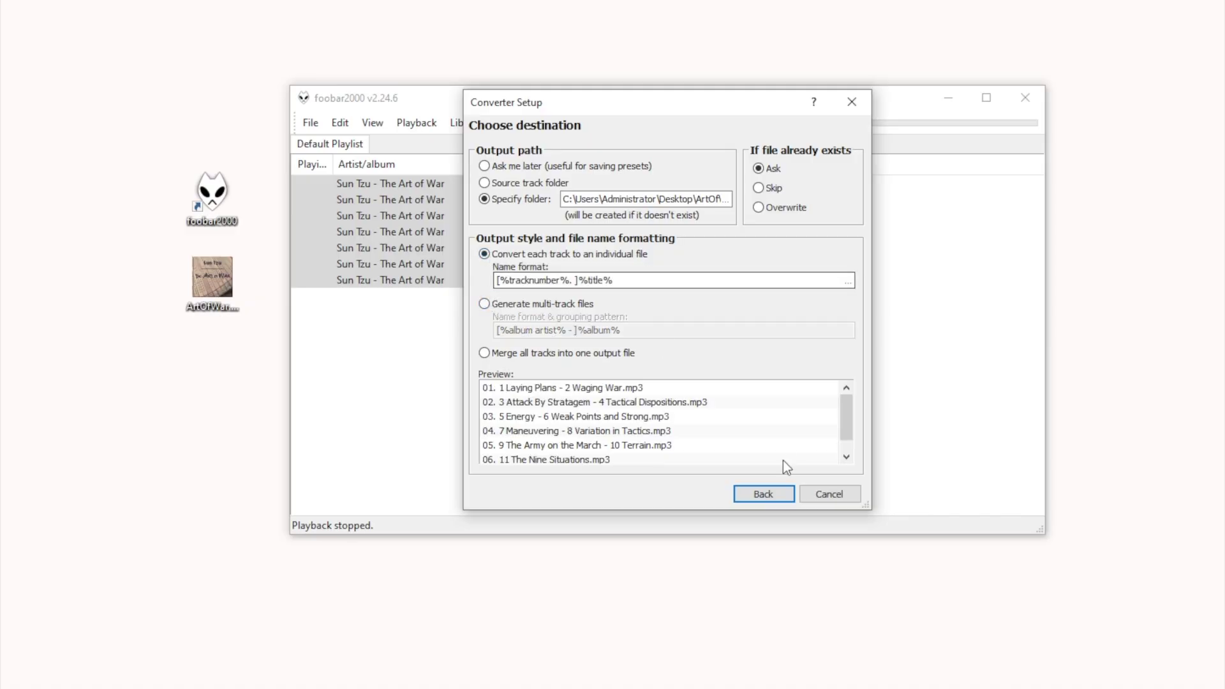
{"action": "left_click", "coordinate": [775, 498]}
Step: Start converting the seven chapters to MP3 in the ArtOfWar folder, accepting the lossy transcode warning
{"action": "left_click", "coordinate": [775, 498]}
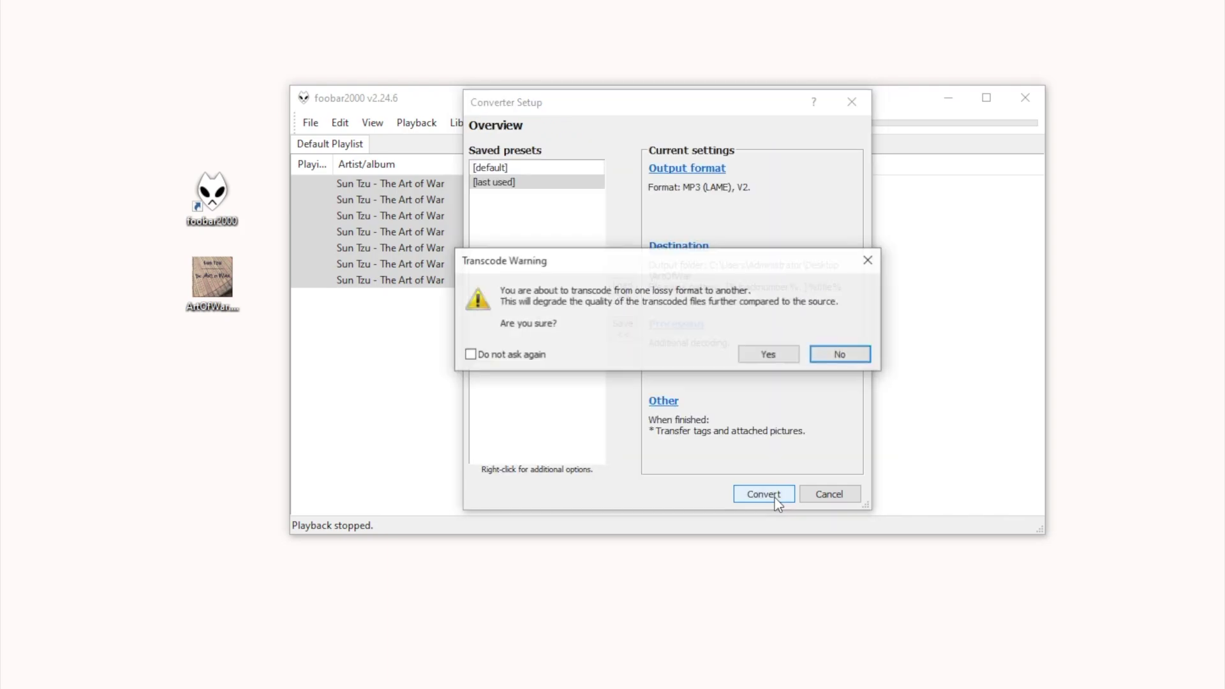
{"action": "left_click", "coordinate": [767, 350]}
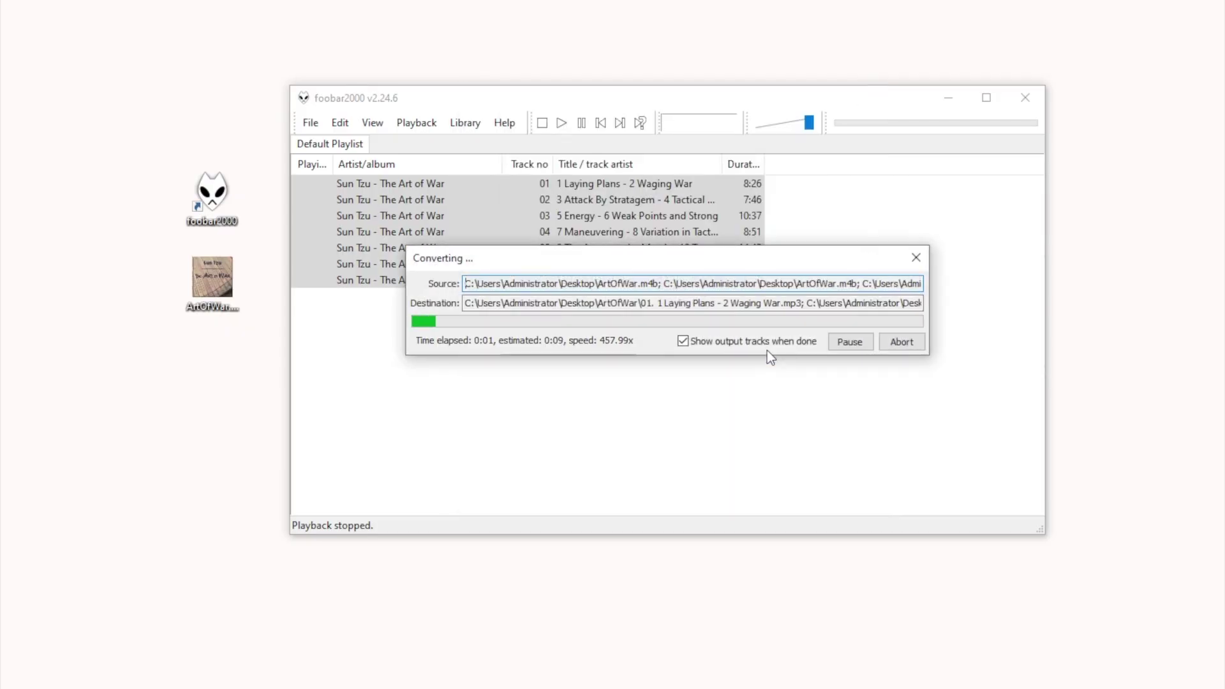